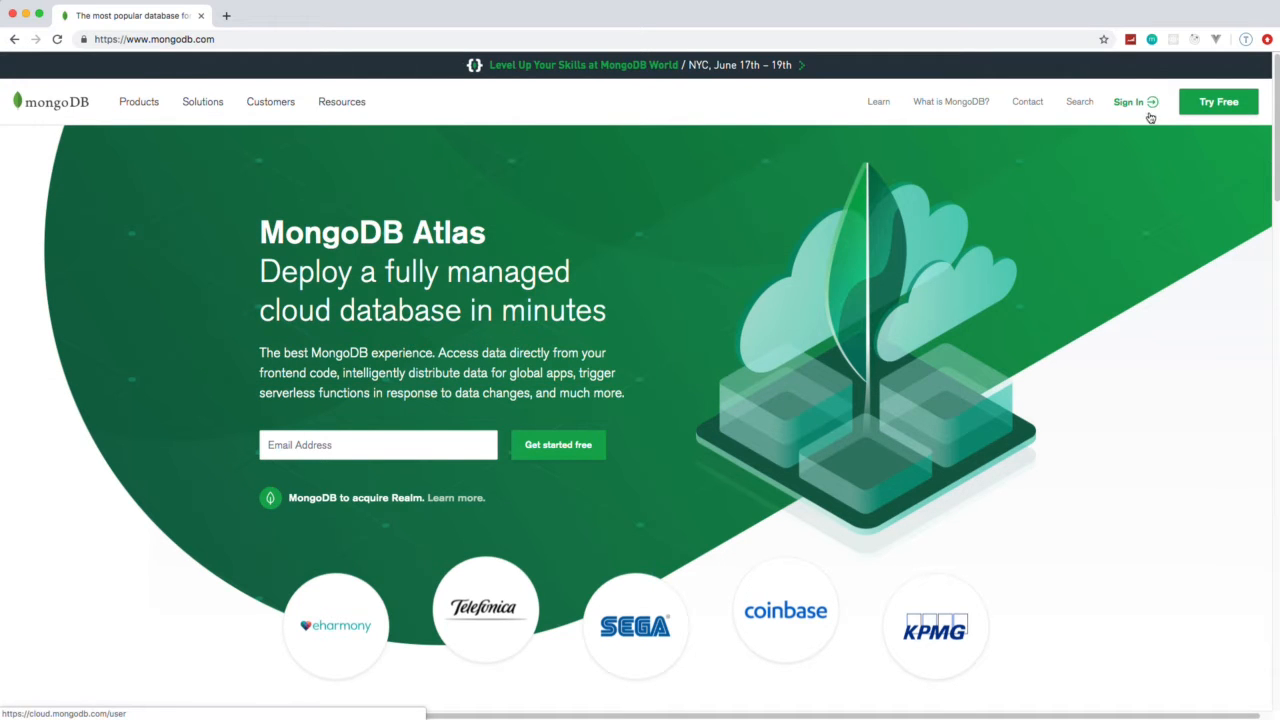
Go to the MongoDB sign-in page and log in to Atlas with the account e-mail and password
{"action": "left_click", "coordinate": [1226, 104]}
{"action": "scroll", "coordinate": [947, 318], "scroll_direction": "down", "scroll_amount": 1}
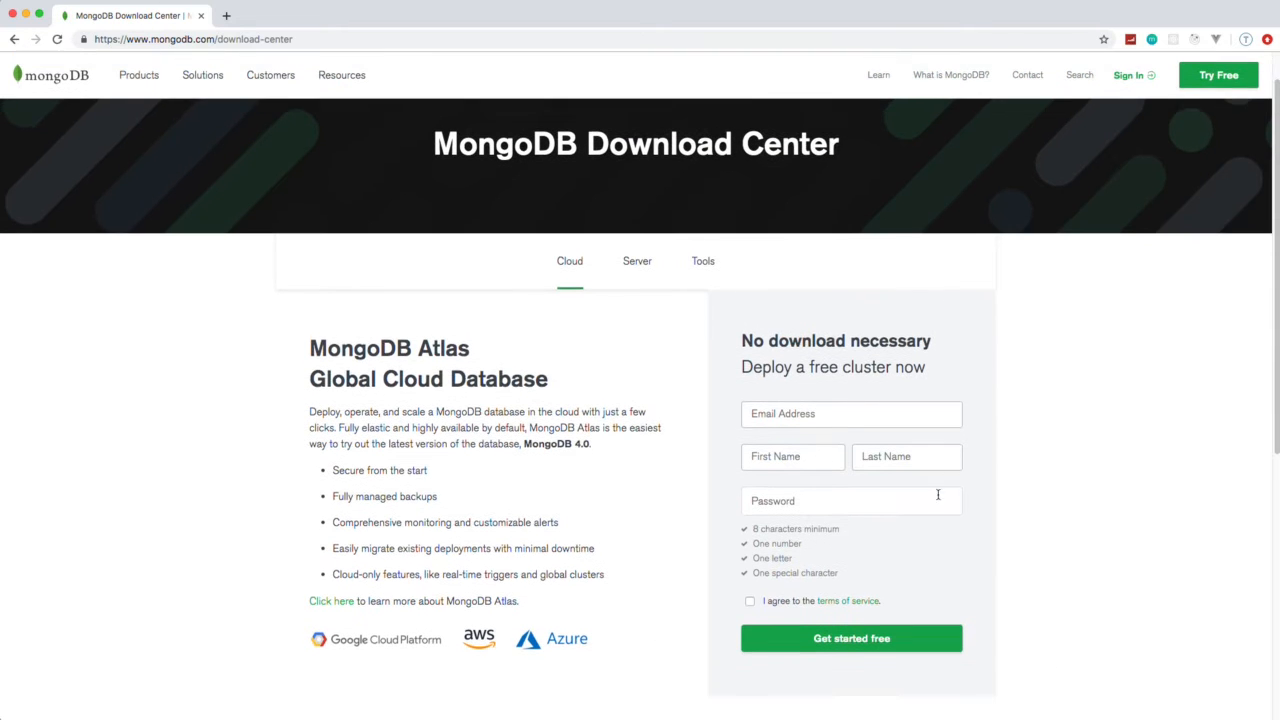
{"action": "left_click", "coordinate": [1128, 80]}
{"action": "left_click", "coordinate": [532, 254]}
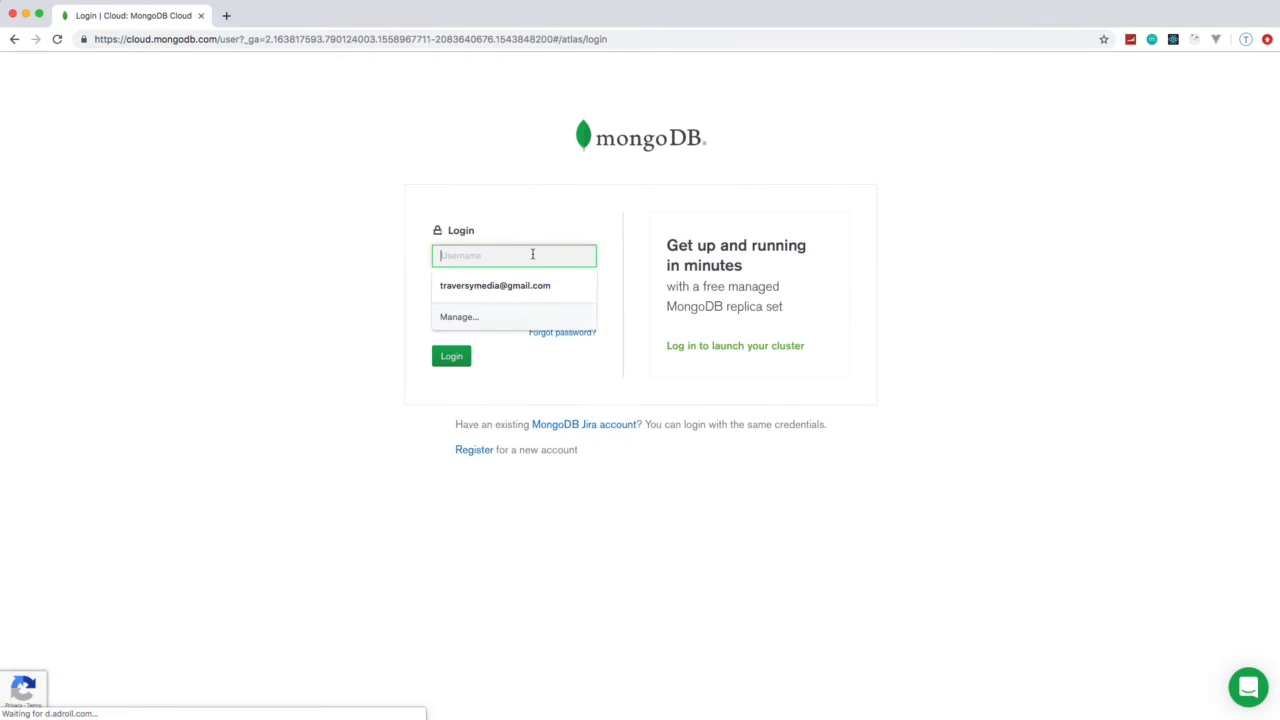
{"action": "type", "text": "brad"}
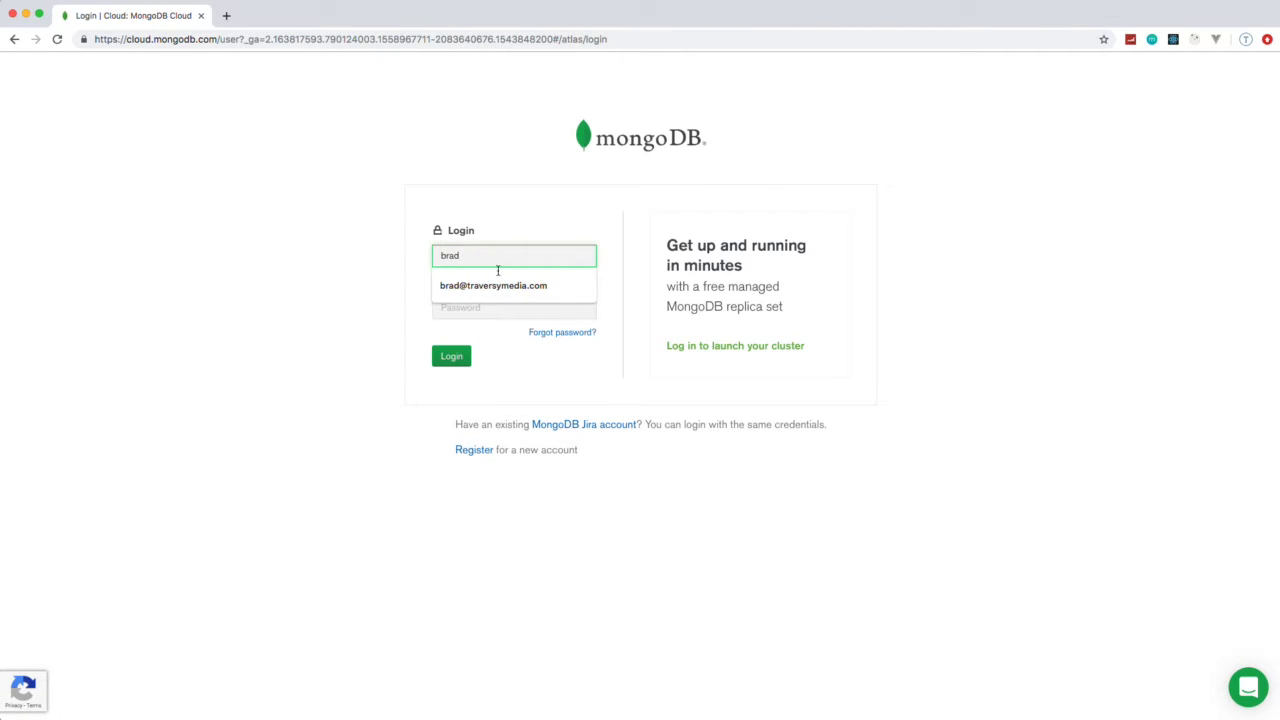
{"action": "left_click", "coordinate": [493, 285]}
{"action": "left_click", "coordinate": [523, 306]}
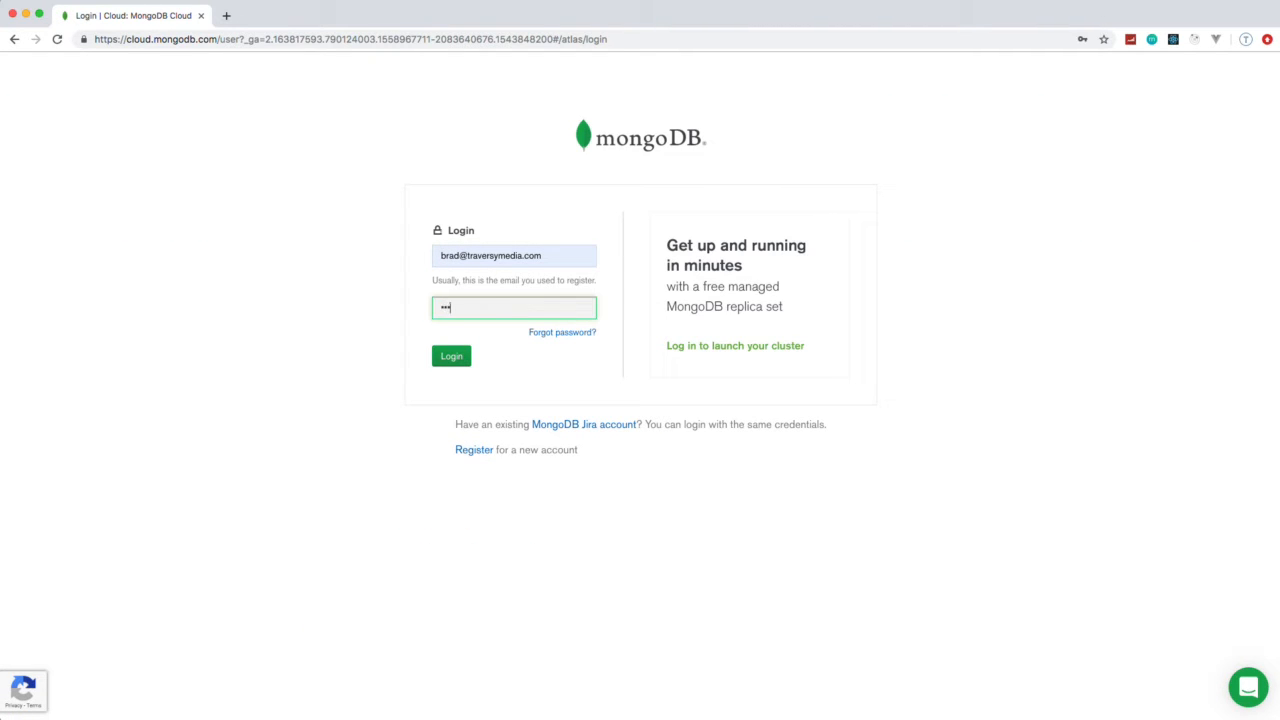
{"action": "key", "text": "Return"}
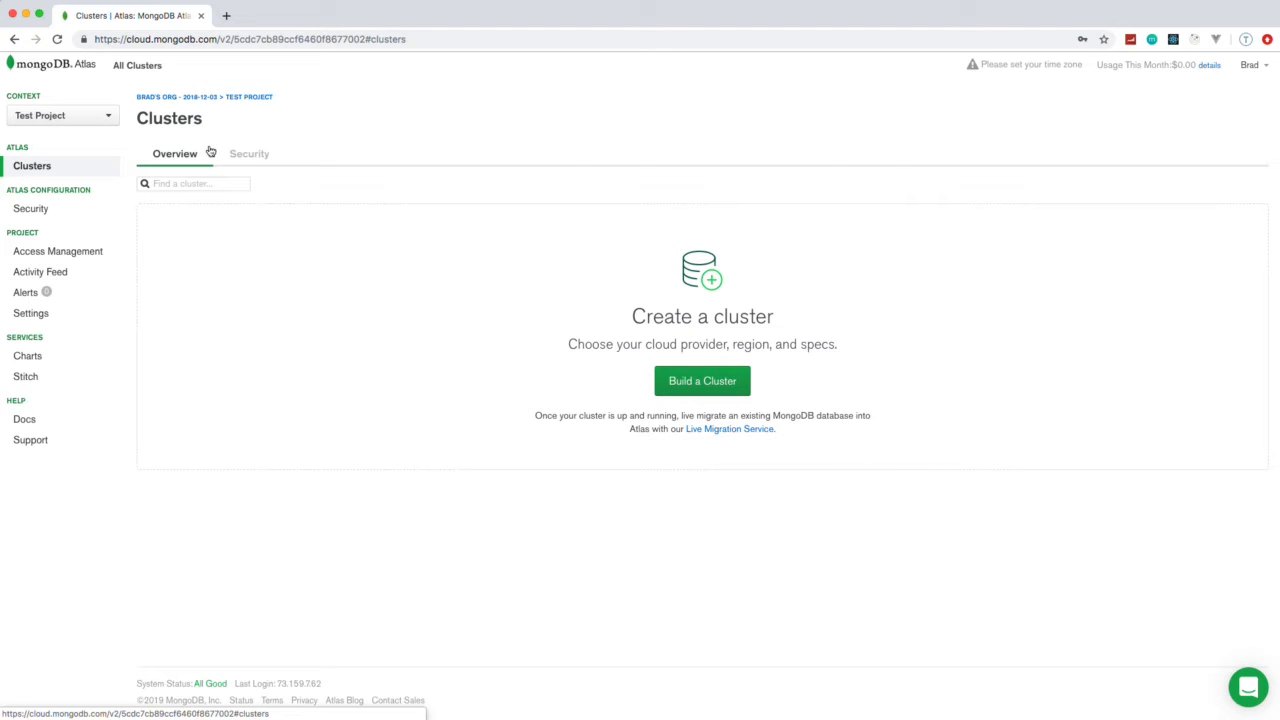
Start building a new cluster in Test Project, keeping AWS and the free-tier N. Virginia (us-east-1) region
{"action": "left_click", "coordinate": [90, 117]}
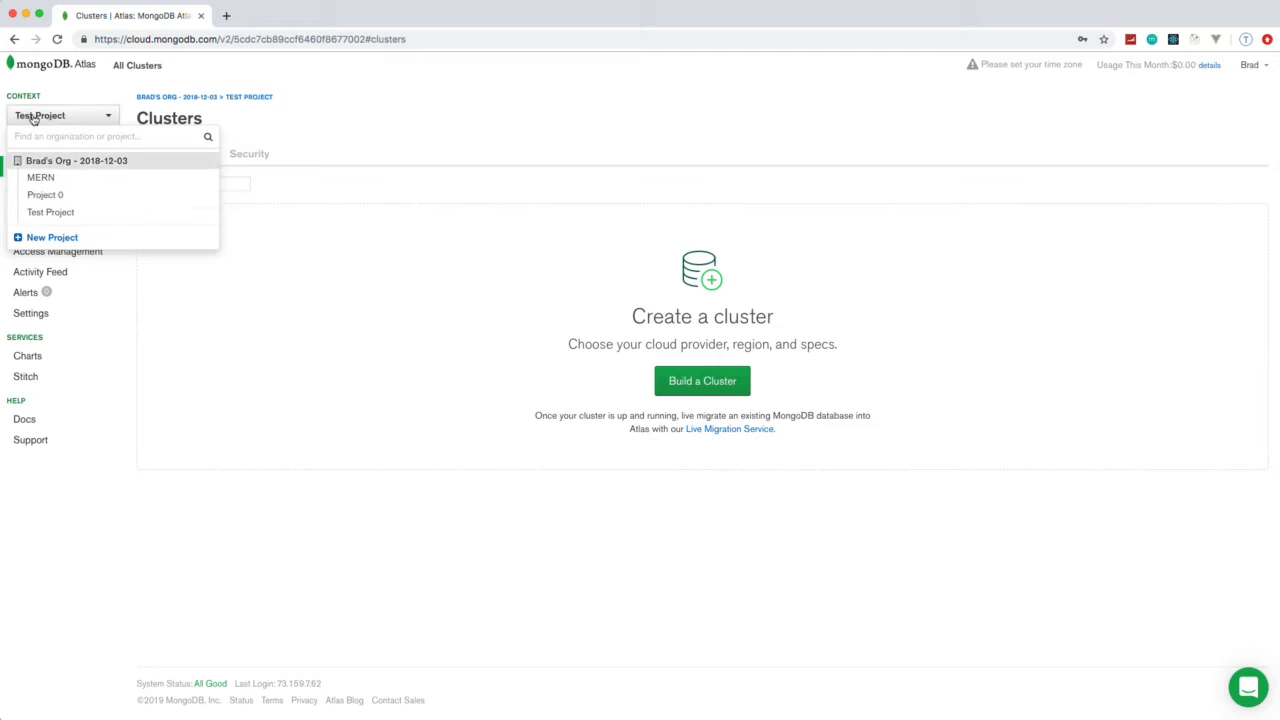
{"action": "left_click", "coordinate": [424, 251]}
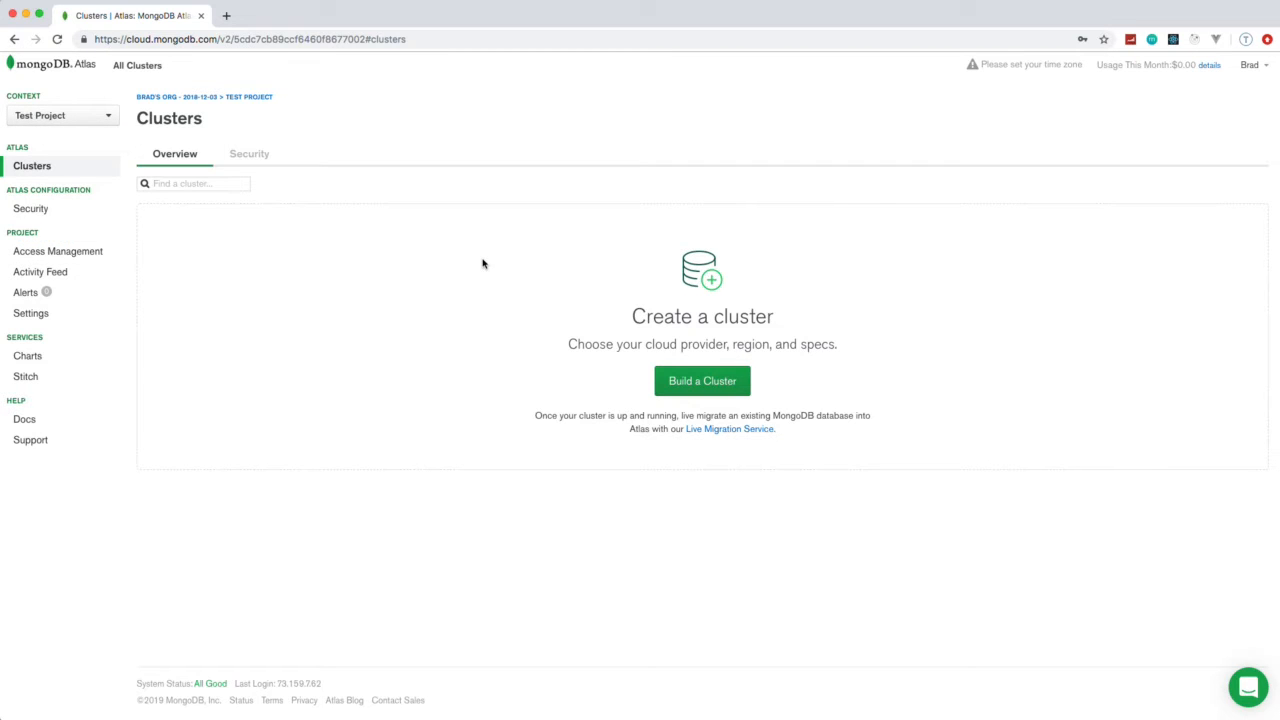
{"action": "left_click", "coordinate": [705, 384]}
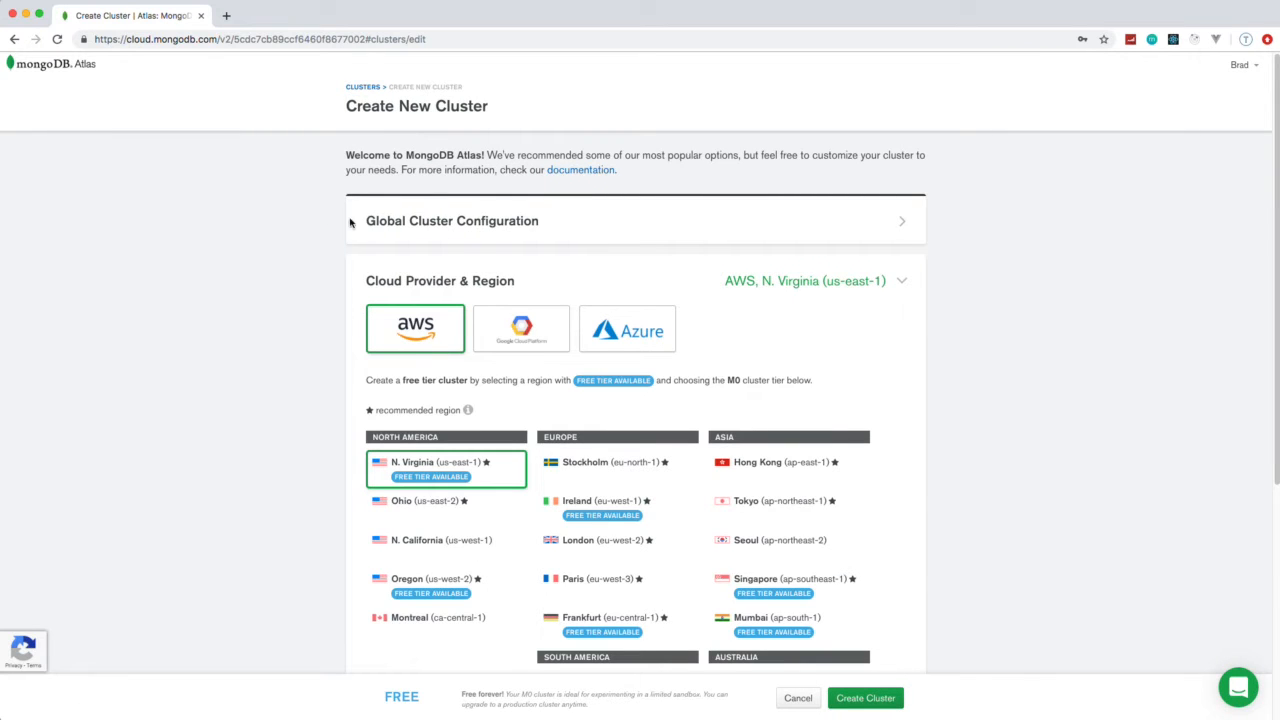
{"action": "scroll", "coordinate": [320, 212], "scroll_direction": "down", "scroll_amount": 3}
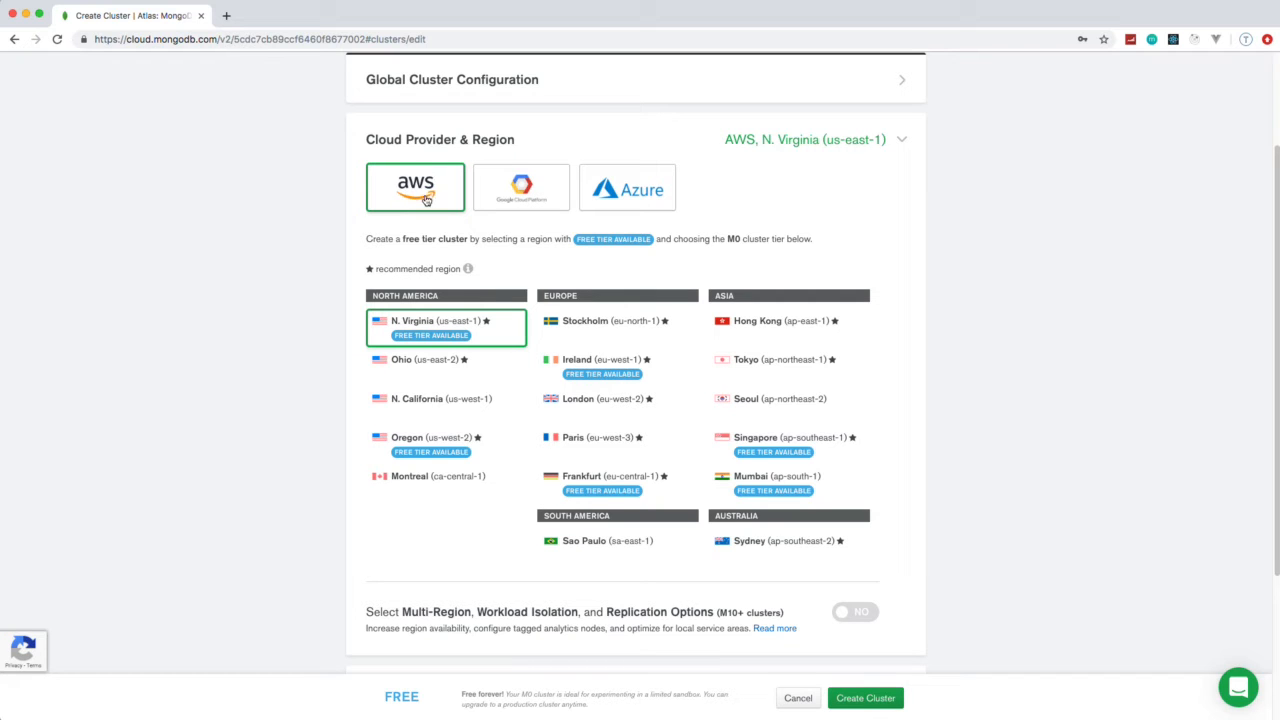
{"action": "scroll", "coordinate": [425, 200], "scroll_direction": "down", "scroll_amount": 1}
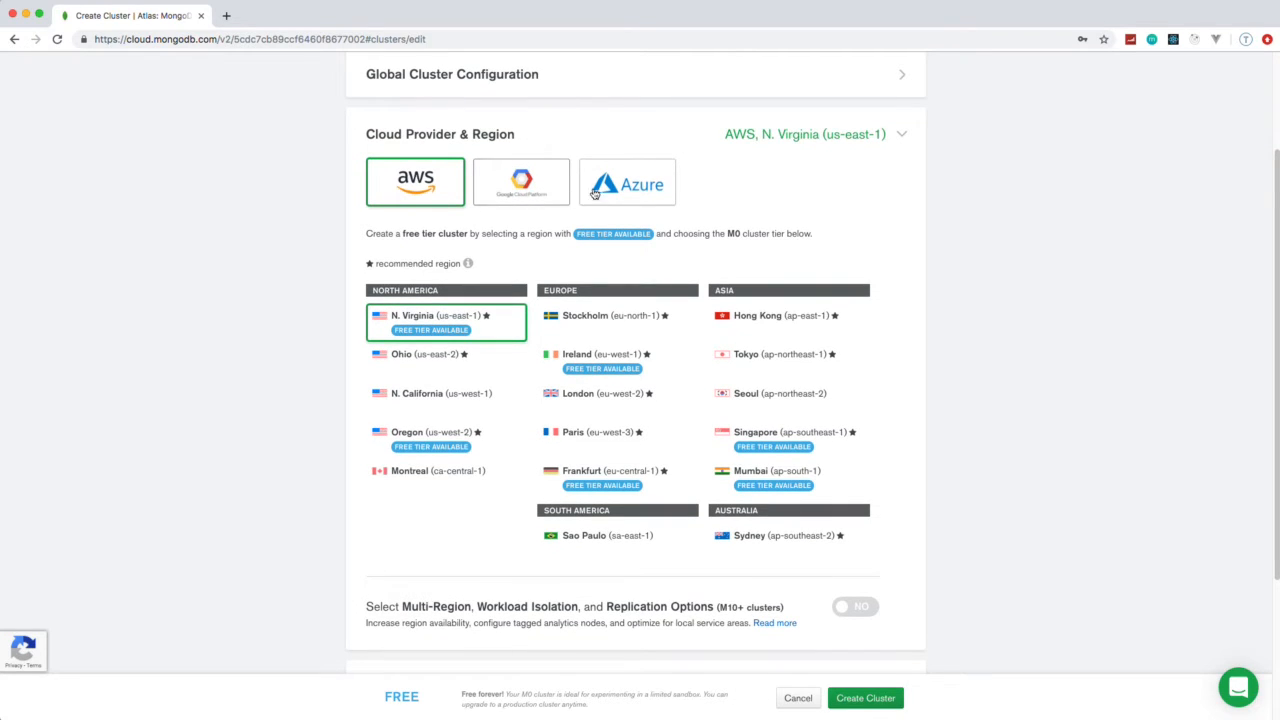
{"action": "scroll", "coordinate": [297, 252], "scroll_direction": "down", "scroll_amount": 2}
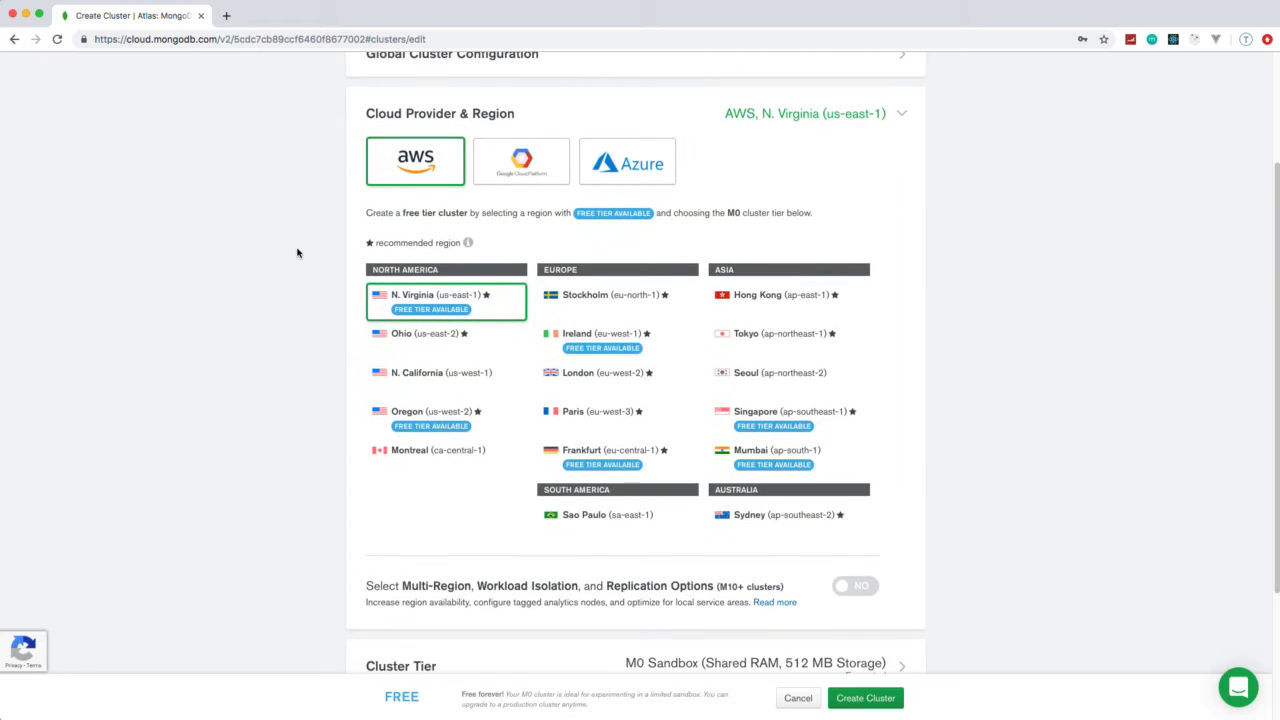
{"action": "scroll", "coordinate": [297, 252], "scroll_direction": "down", "scroll_amount": 2}
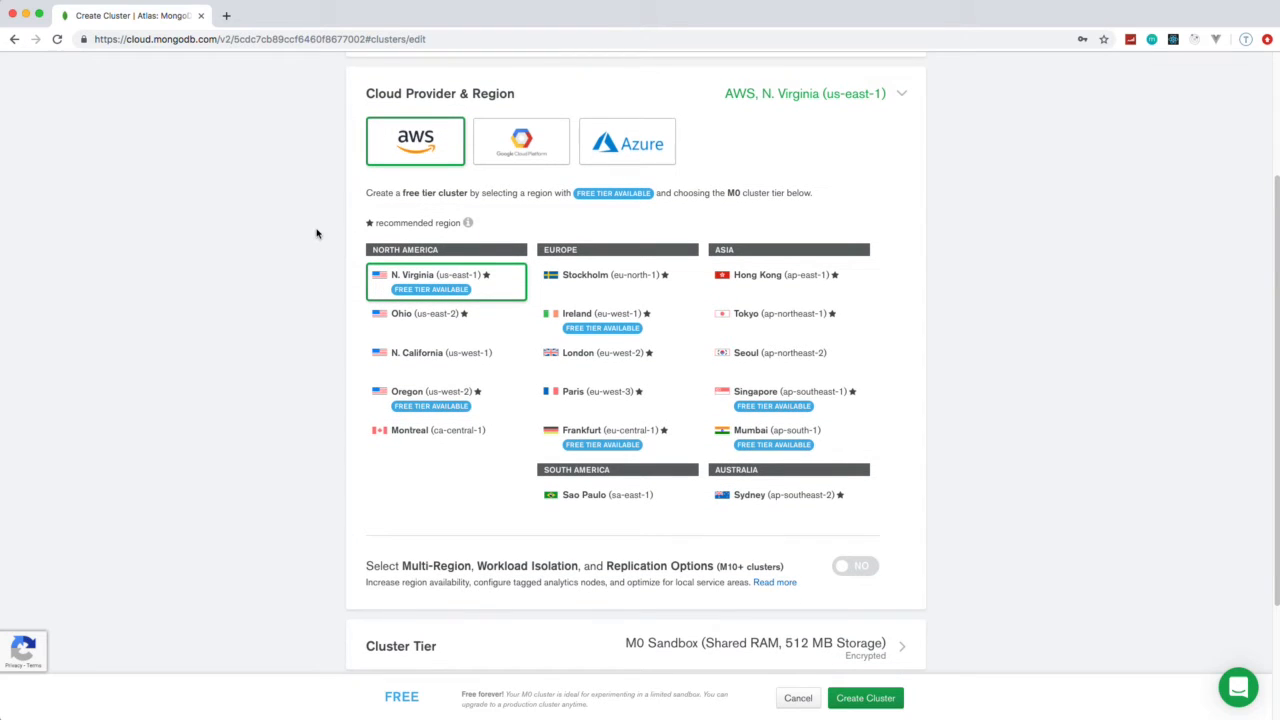
{"action": "scroll", "coordinate": [386, 252], "scroll_direction": "down", "scroll_amount": 2}
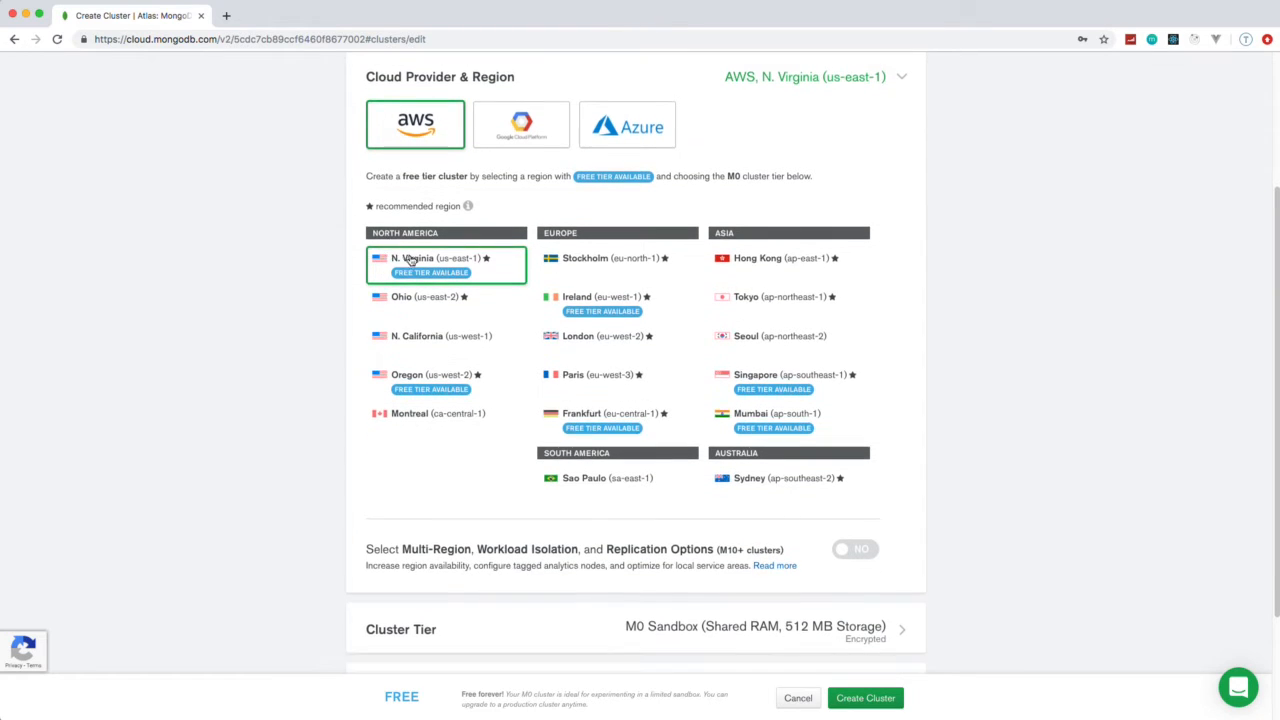
{"action": "scroll", "coordinate": [266, 271], "scroll_direction": "down", "scroll_amount": 5}
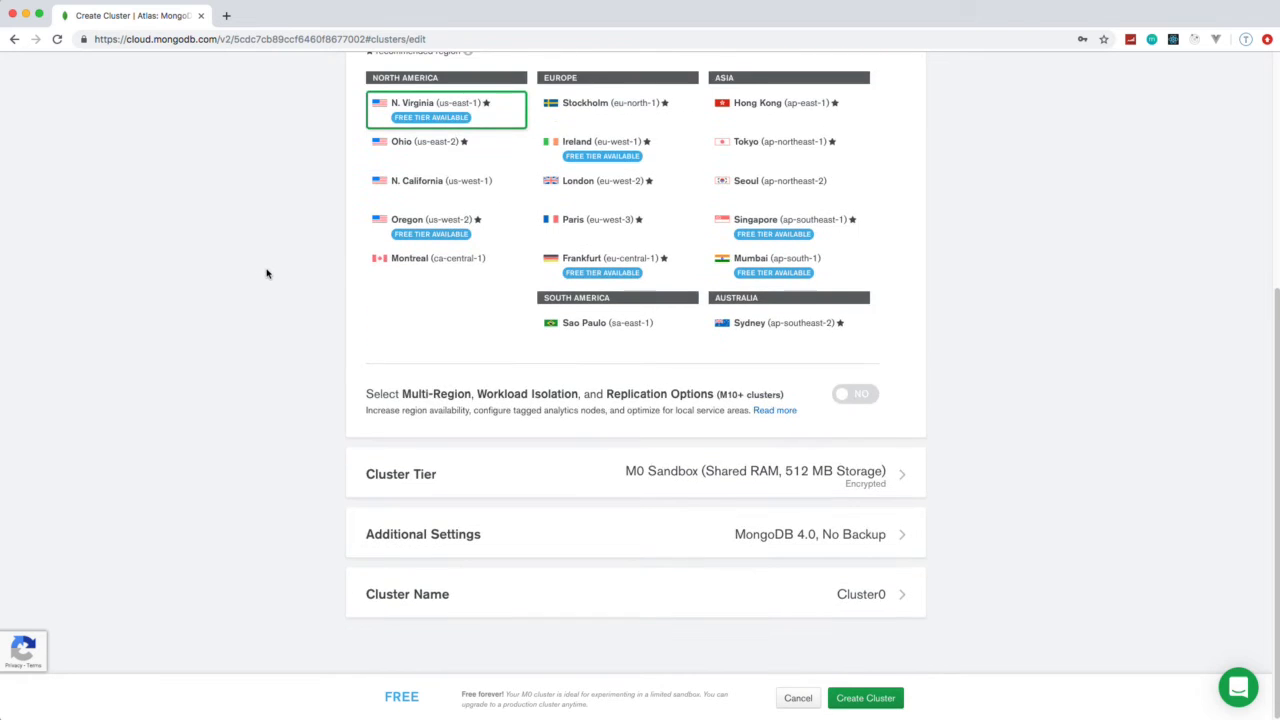
Review the cluster tier options and the additional settings for the new cluster
{"action": "left_click", "coordinate": [472, 477]}
{"action": "scroll", "coordinate": [474, 477], "scroll_direction": "down", "scroll_amount": 5}
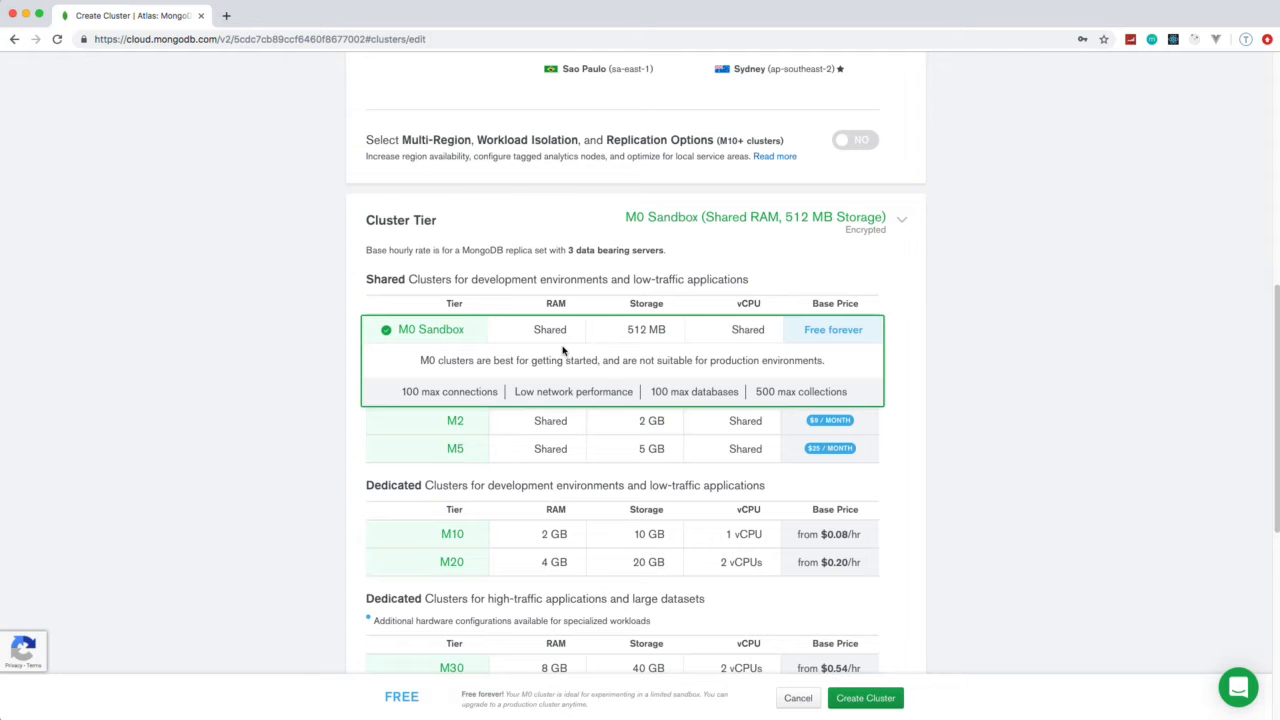
{"action": "scroll", "coordinate": [968, 330], "scroll_direction": "down", "scroll_amount": 10}
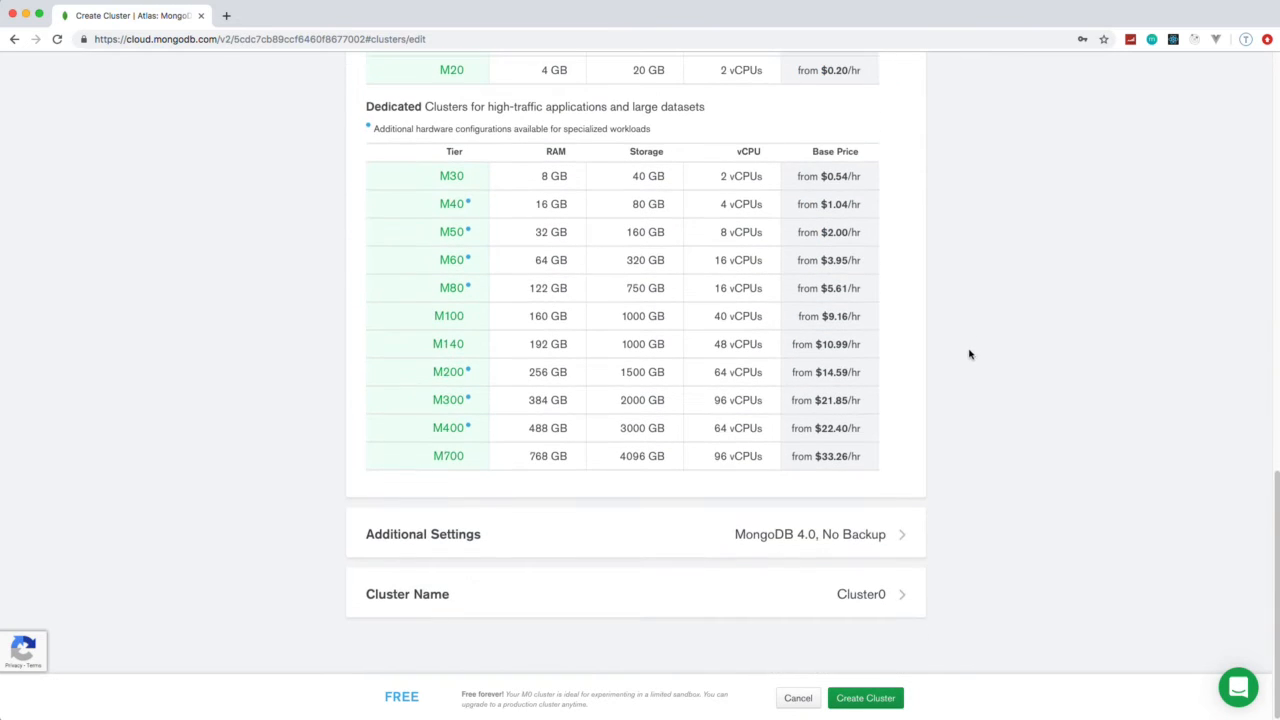
{"action": "left_click", "coordinate": [806, 535]}
{"action": "scroll", "coordinate": [1014, 491], "scroll_direction": "down", "scroll_amount": 10}
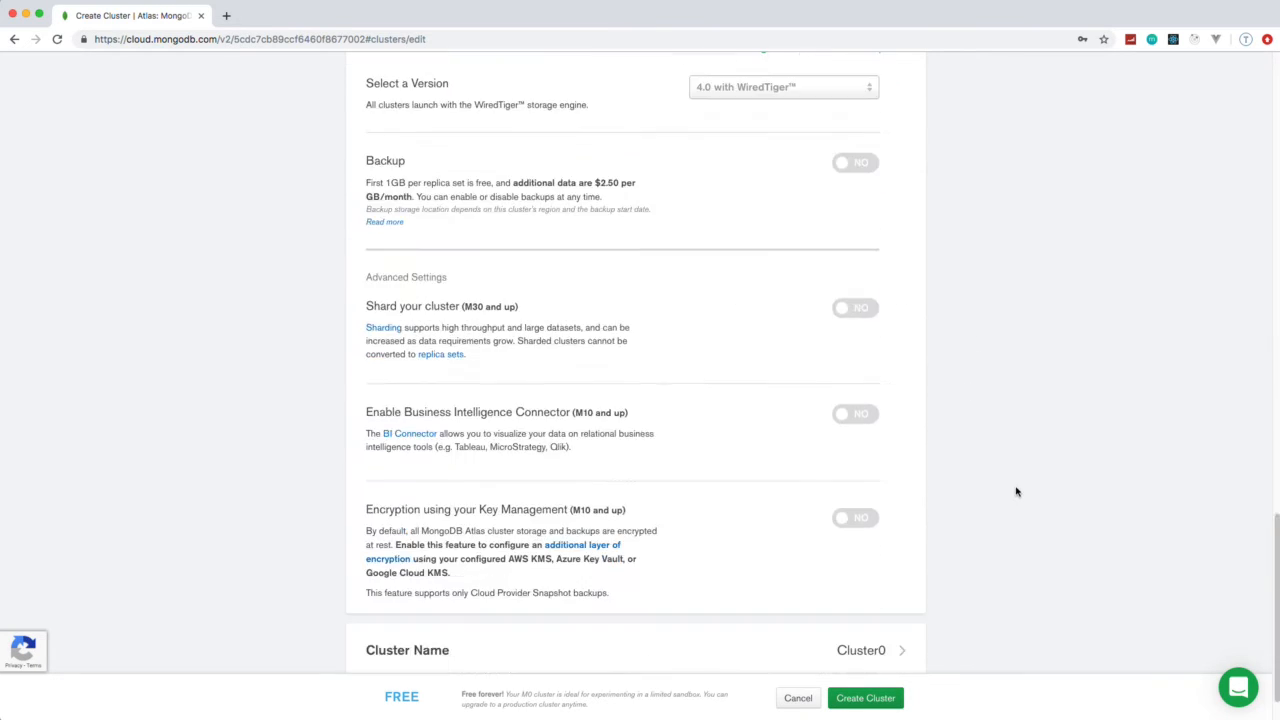
Name the new cluster ContactKeeper and create it
{"action": "left_click", "coordinate": [863, 594]}
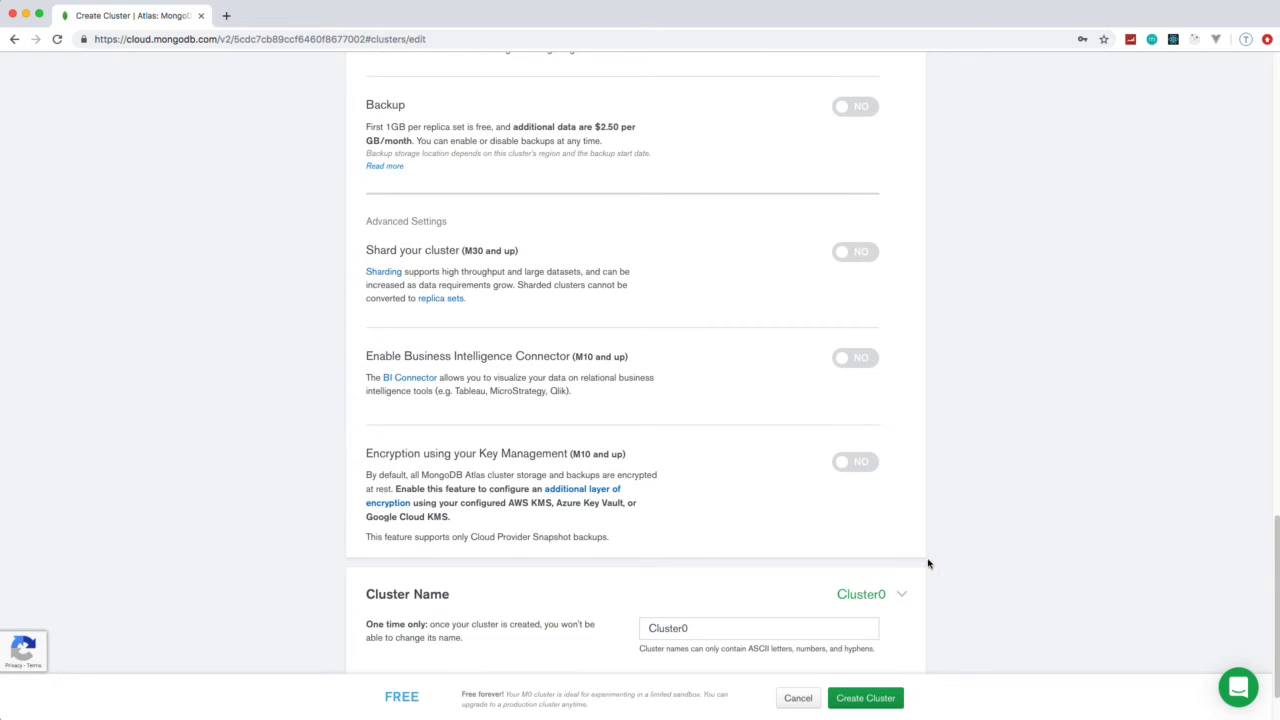
{"action": "left_click_drag", "start_coordinate": [702, 556], "coordinate": [634, 557]}
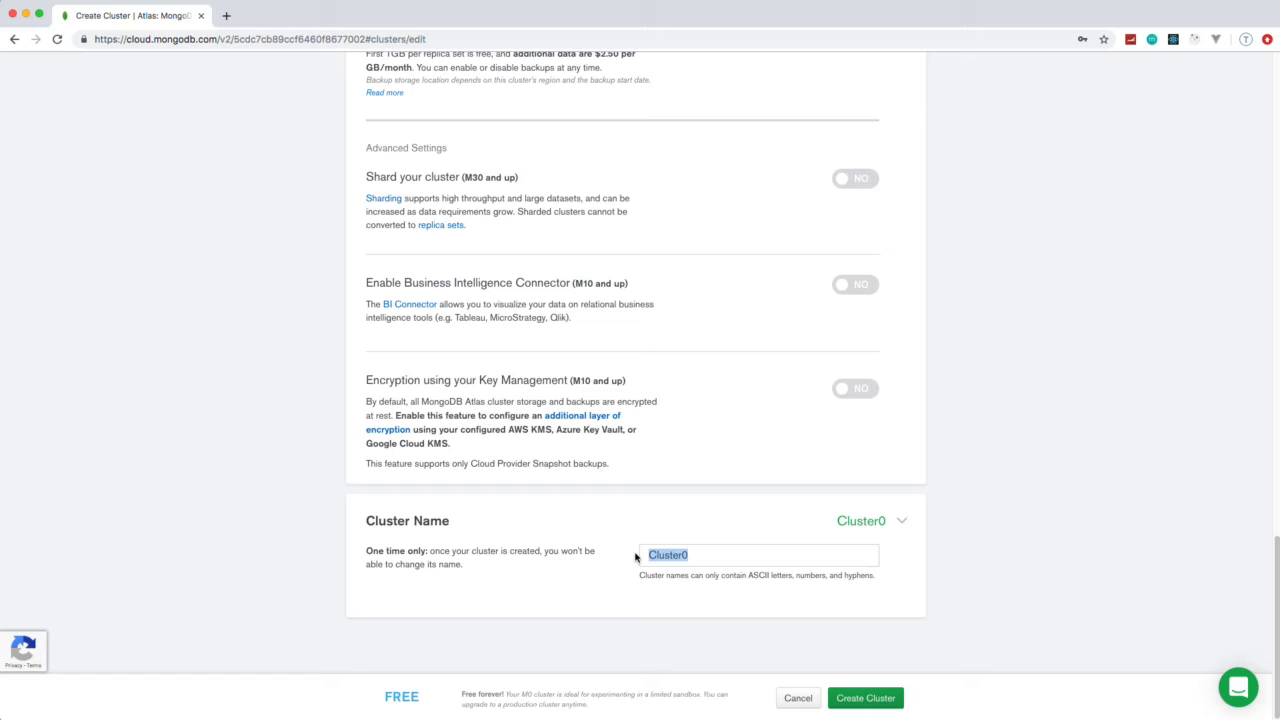
{"action": "type", "text": "ContactKeeper"}
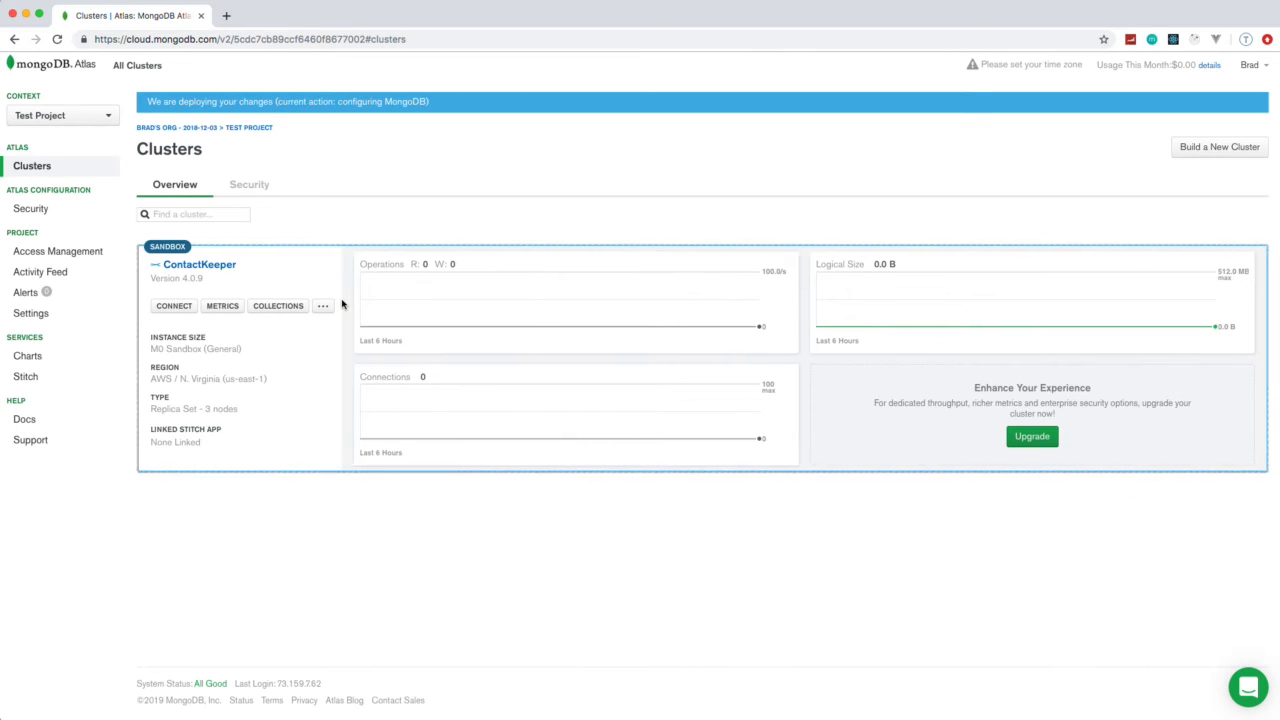
Add a database user with a username, a password and the privilege to read and write to any database
{"action": "left_click", "coordinate": [248, 185]}
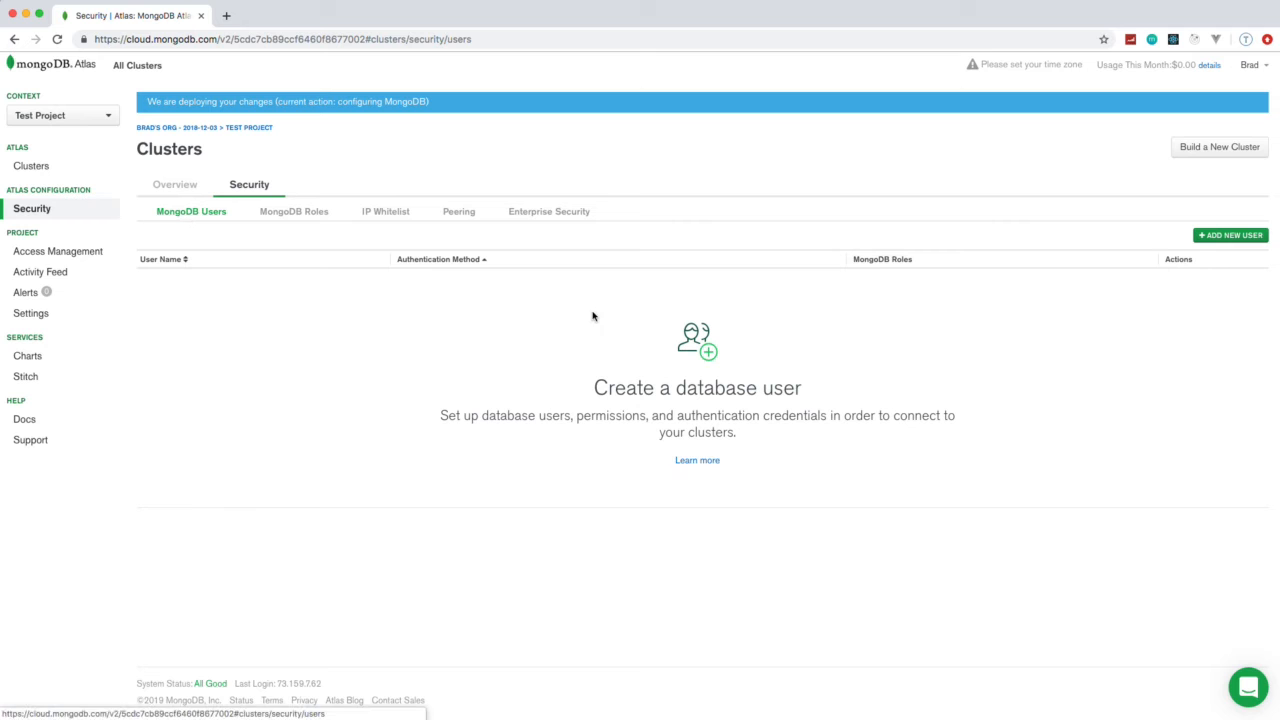
{"action": "left_click", "coordinate": [1226, 238]}
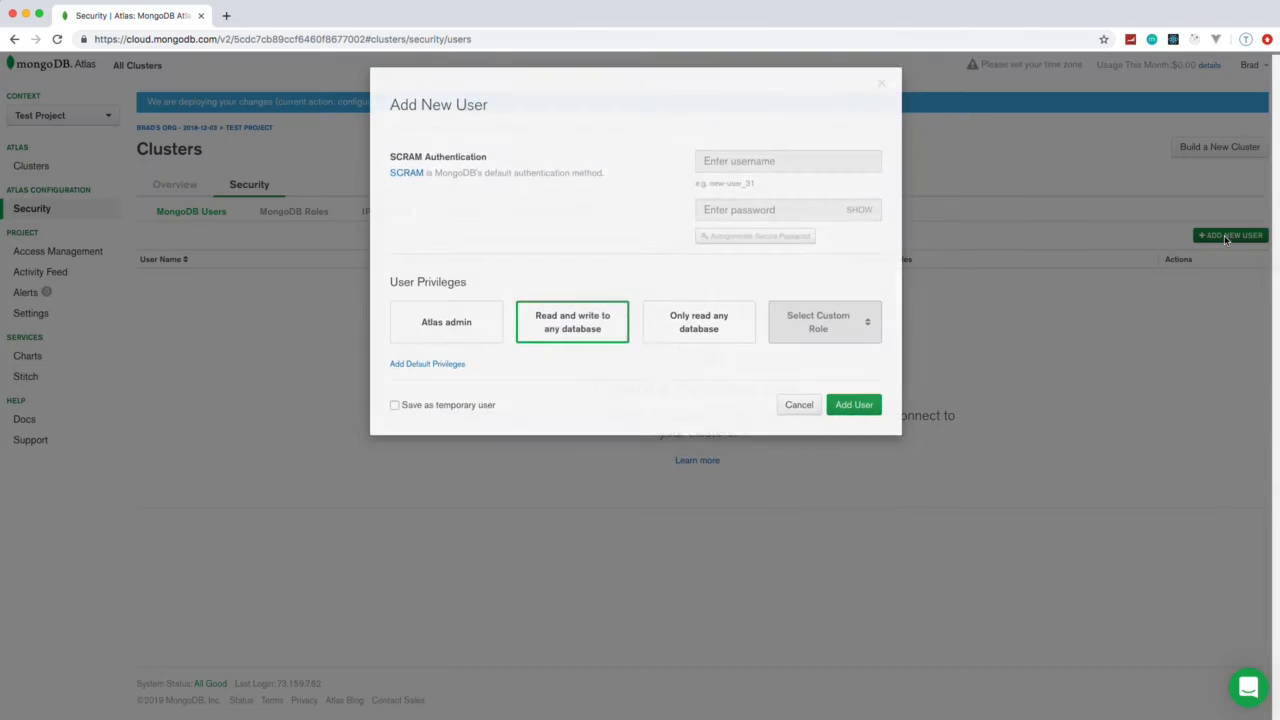
{"action": "left_click", "coordinate": [733, 162]}
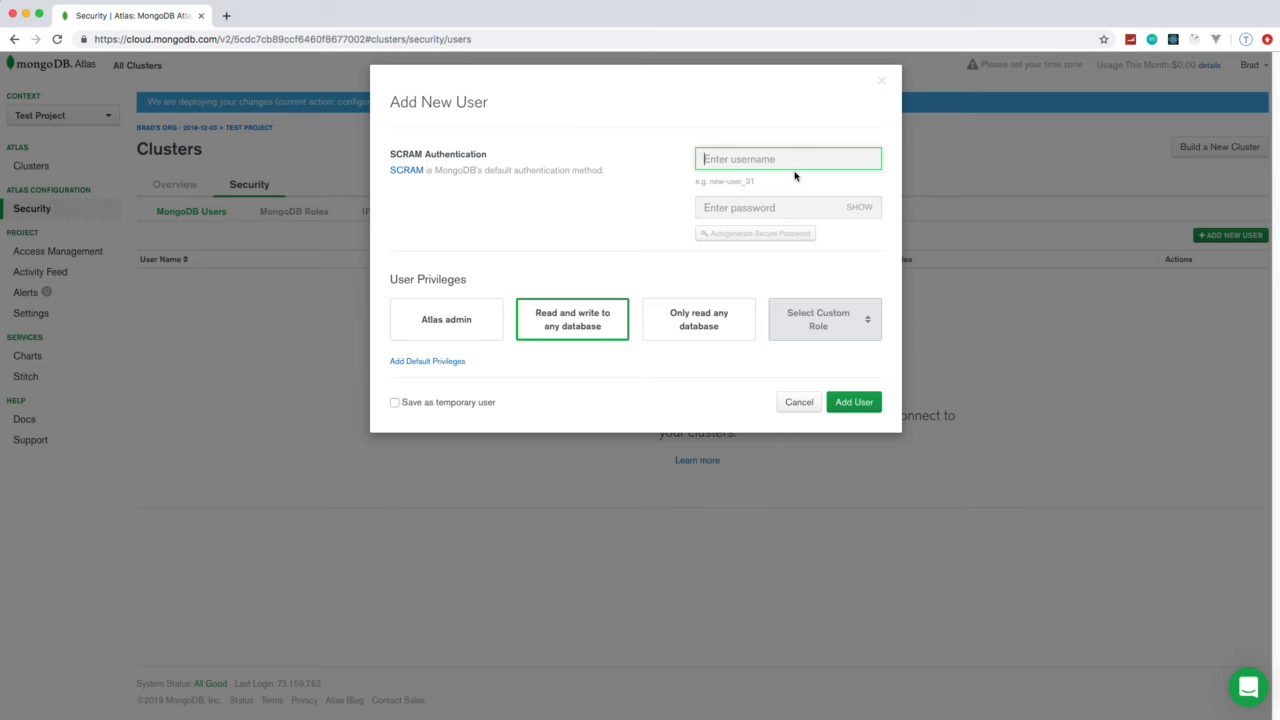
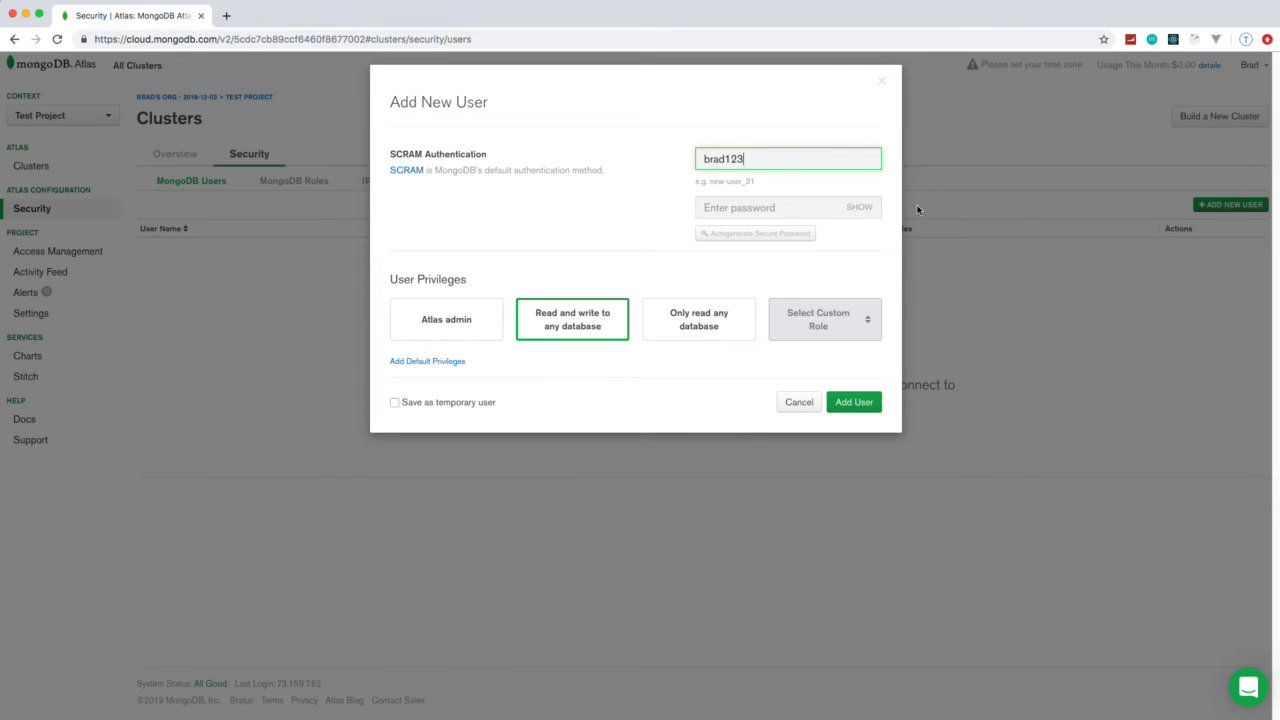
{"action": "left_click", "coordinate": [762, 205]}
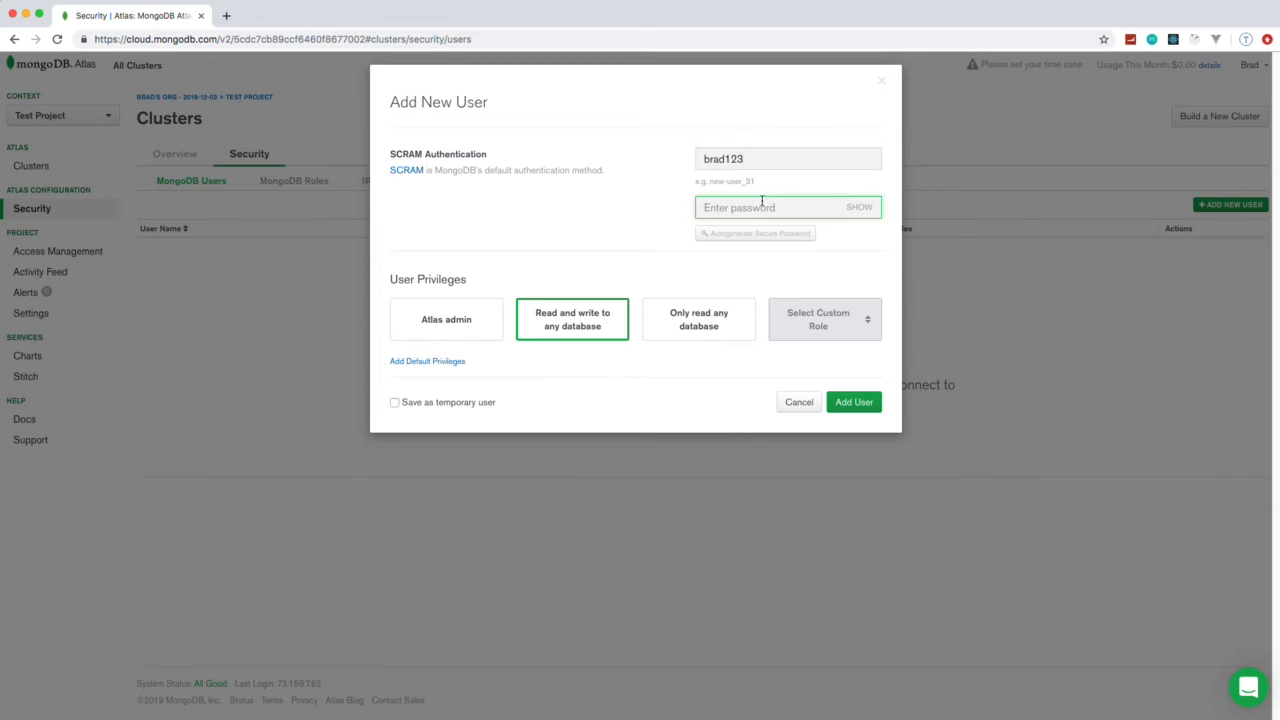
{"action": "left_click", "coordinate": [855, 403]}
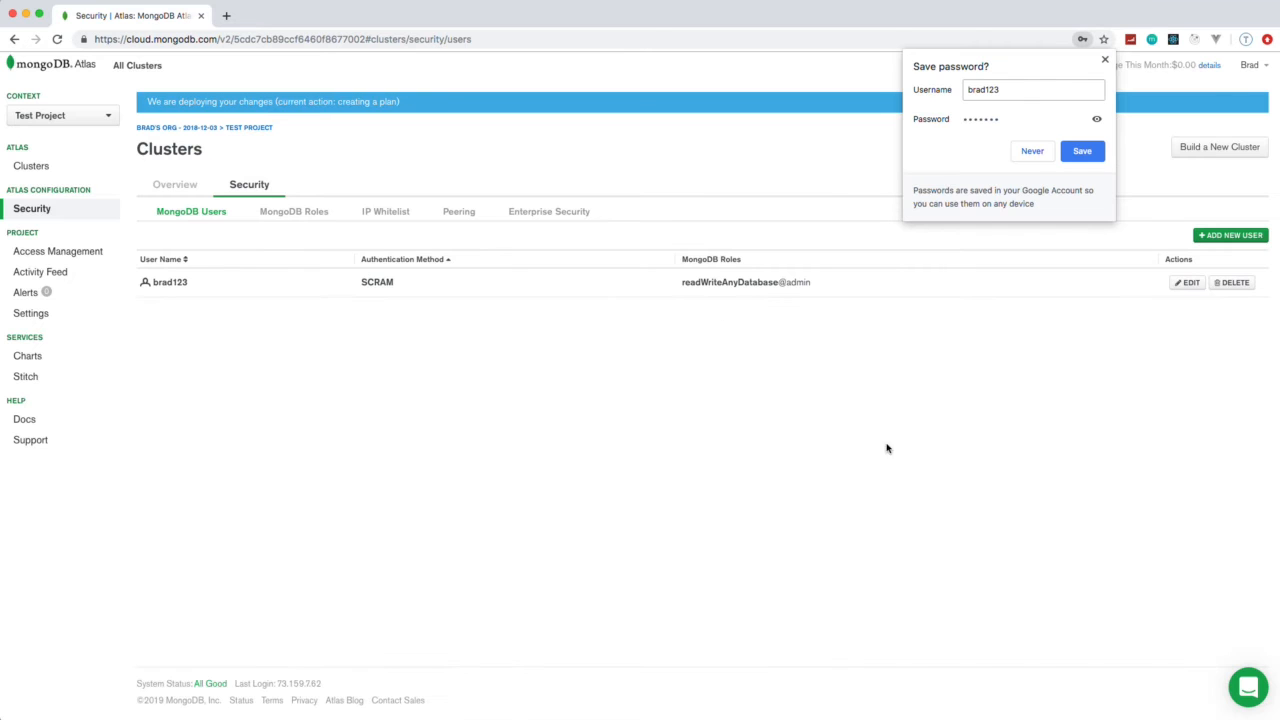
Add an IP whitelist entry that allows access from anywhere (0.0.0.0/0)
{"action": "left_click", "coordinate": [382, 218]}
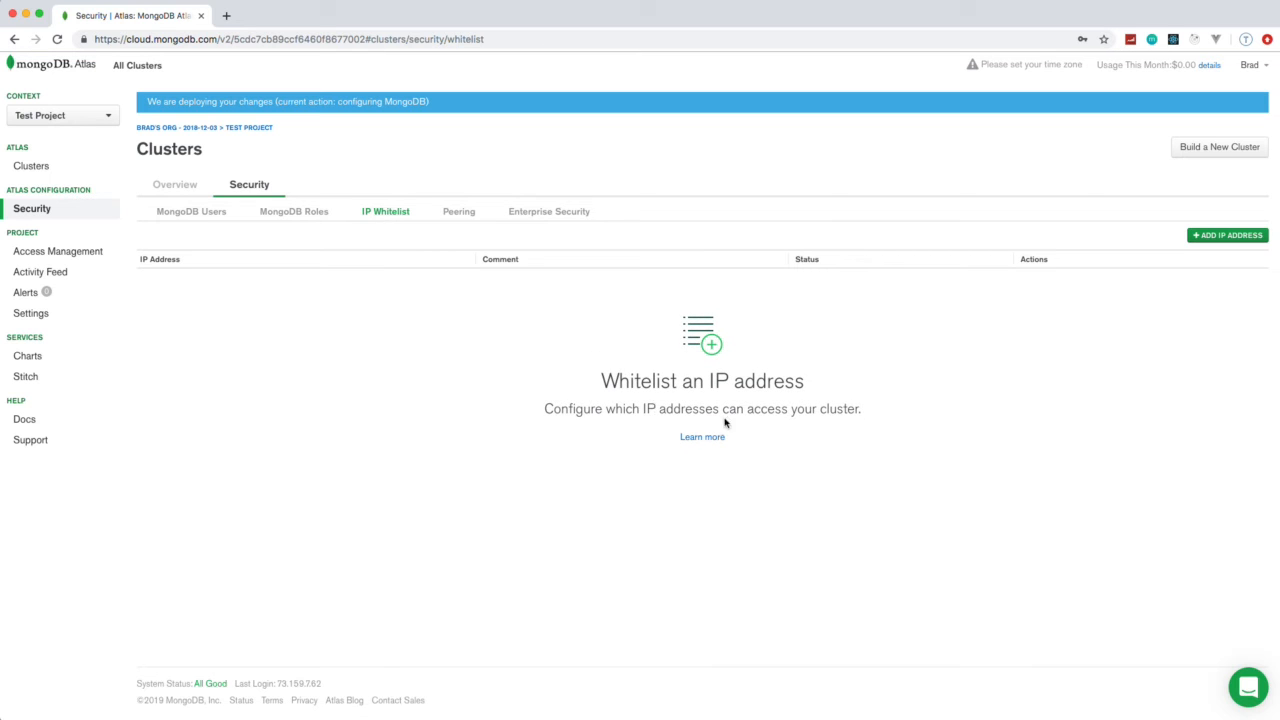
{"action": "left_click", "coordinate": [1219, 238]}
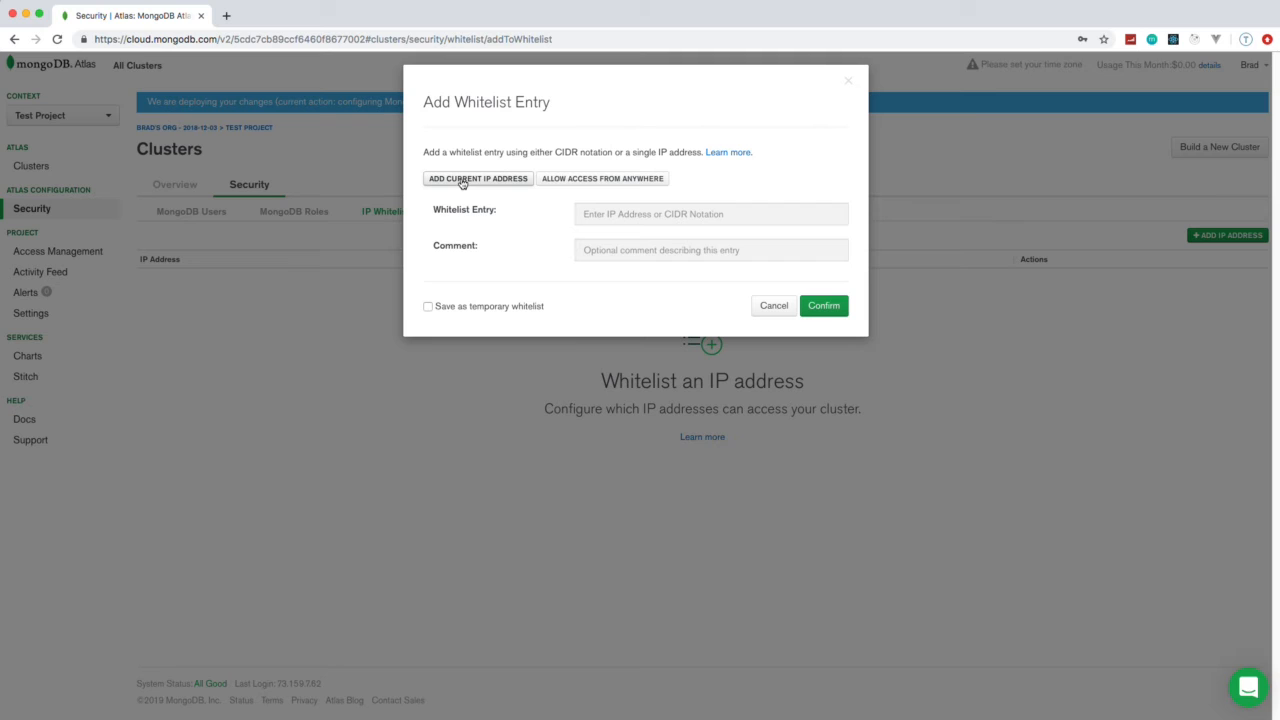
{"action": "left_click", "coordinate": [617, 183]}
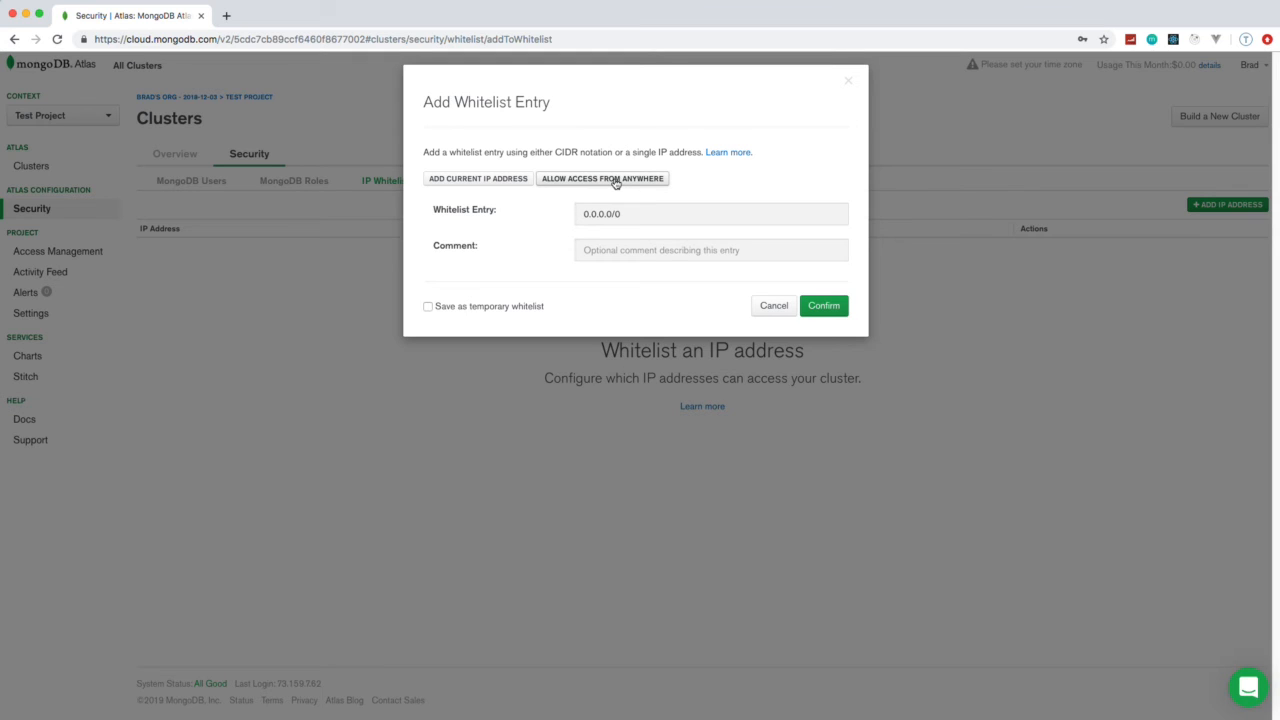
{"action": "left_click", "coordinate": [824, 306]}
{"action": "left_click", "coordinate": [1212, 206]}
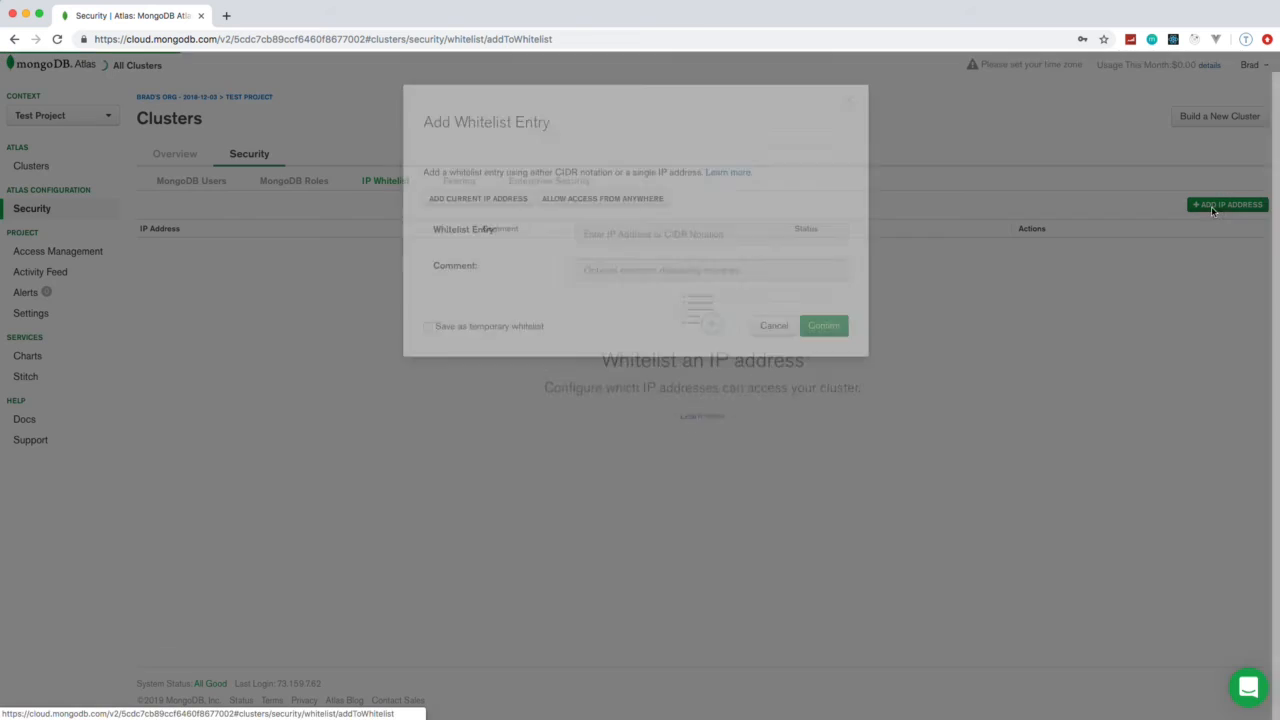
{"action": "left_click", "coordinate": [605, 178]}
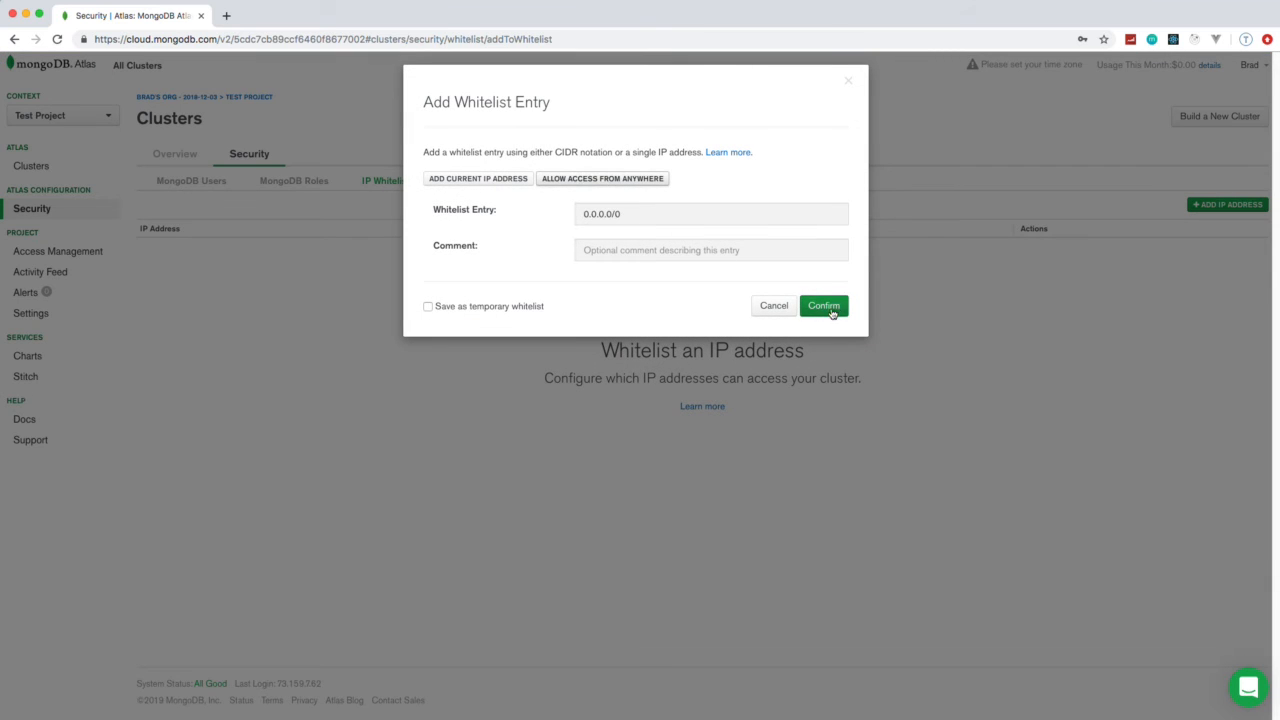
{"action": "left_click", "coordinate": [829, 310]}
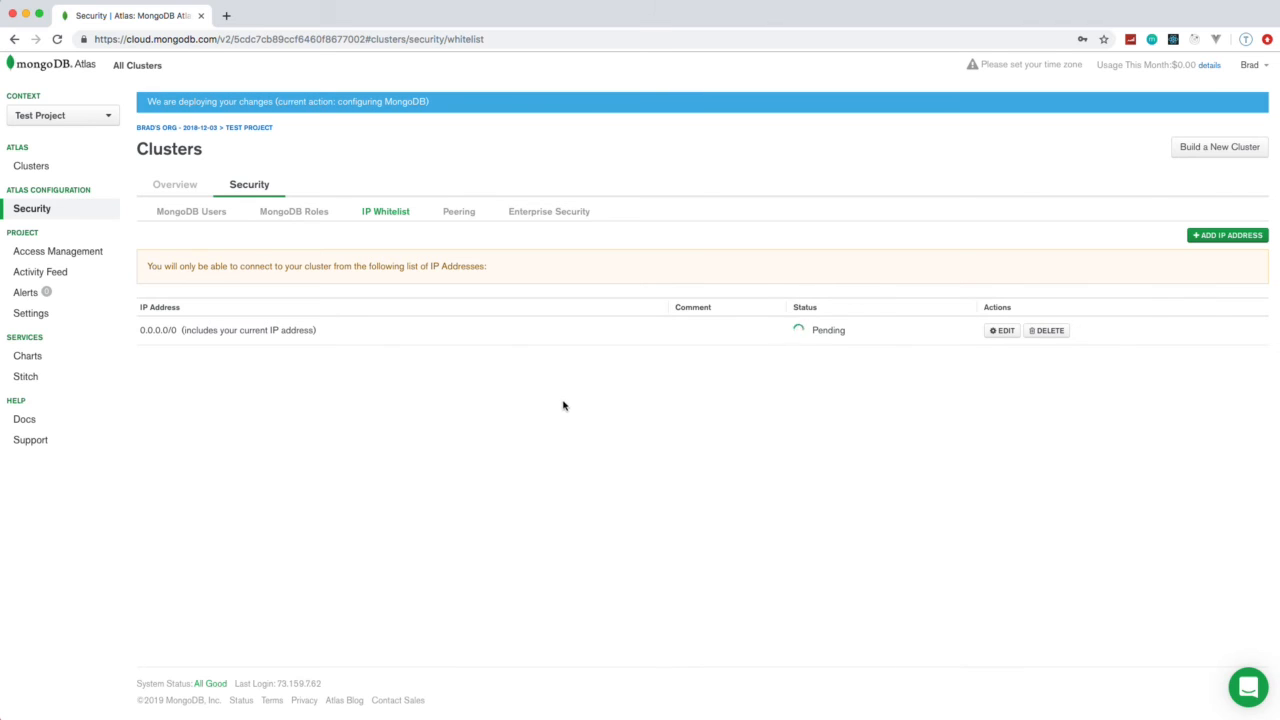
View the ContactKeeper cluster's collections and return to the cluster's overview
{"action": "left_click", "coordinate": [178, 187]}
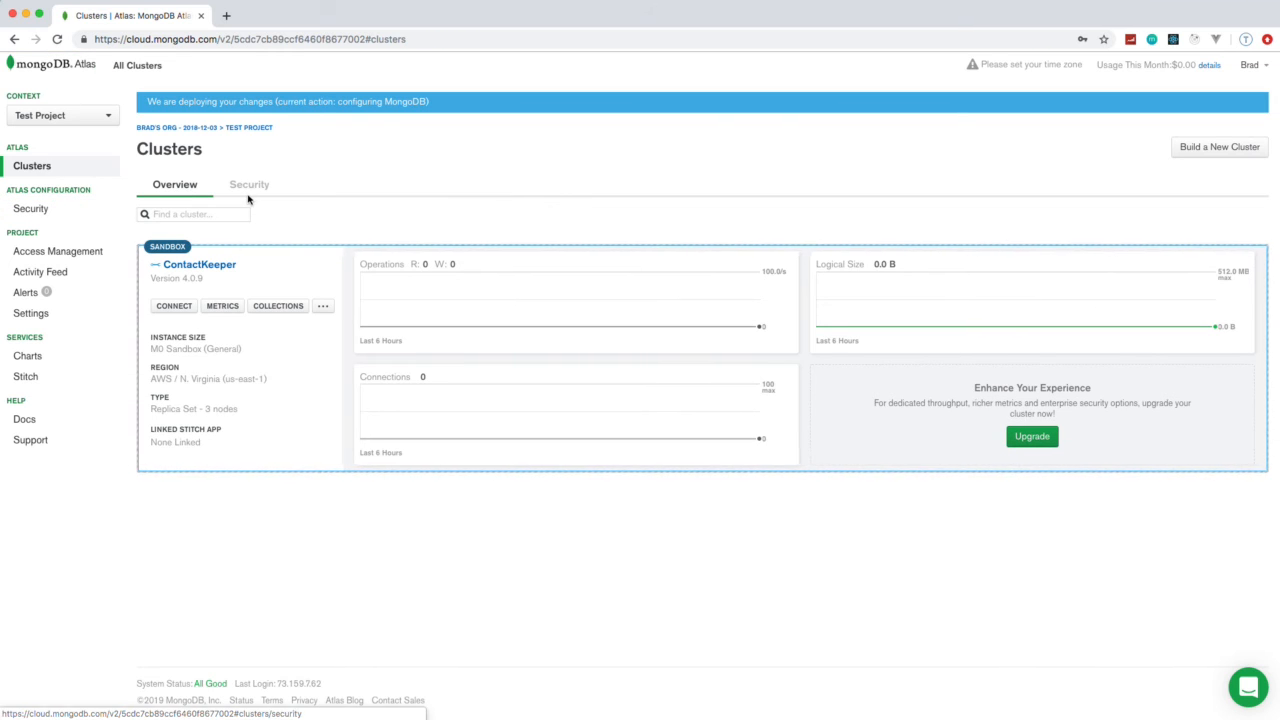
{"action": "left_click", "coordinate": [280, 307]}
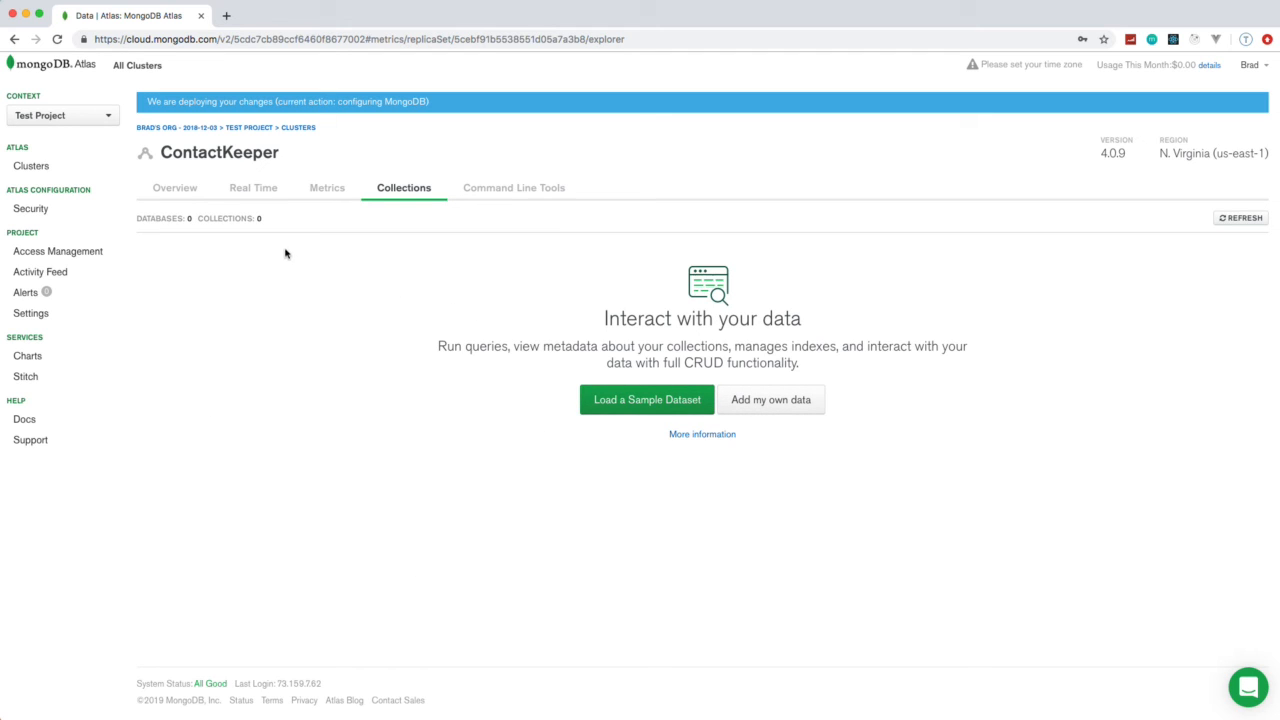
{"action": "left_click", "coordinate": [208, 194]}
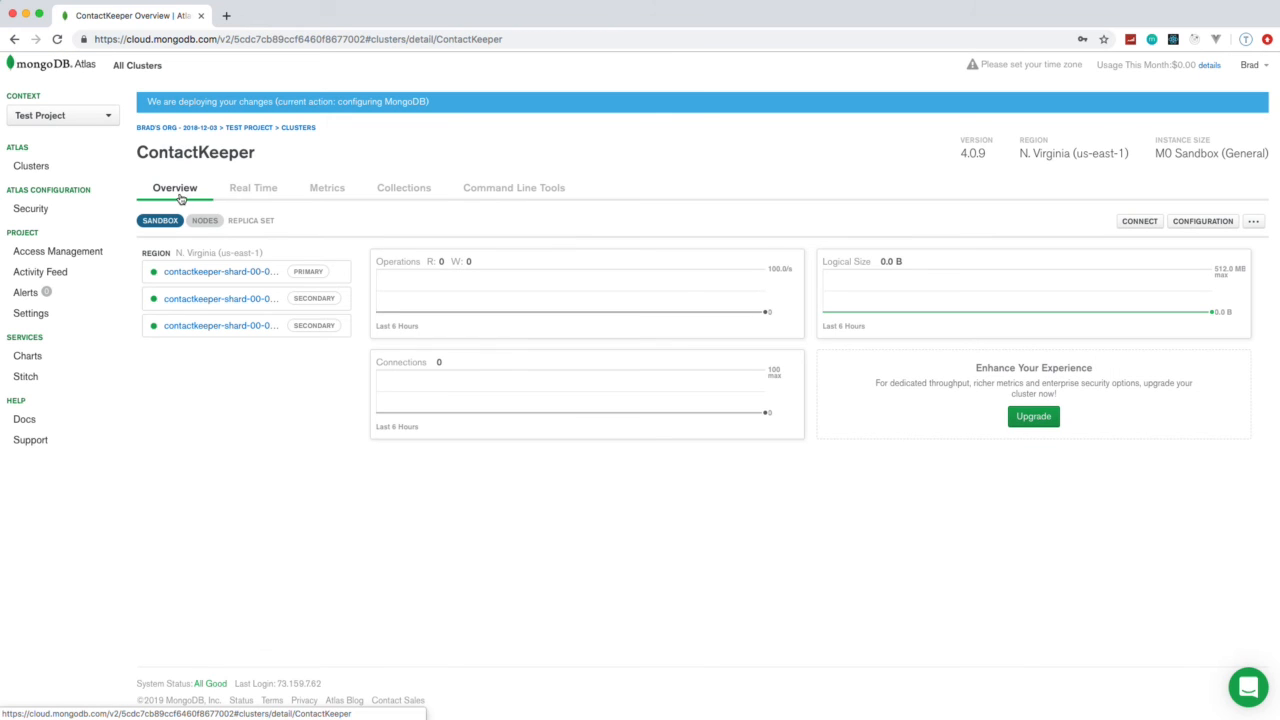
View the application connection string for the ContactKeeper cluster through its full length and close the connection dialog
{"action": "left_click", "coordinate": [268, 131]}
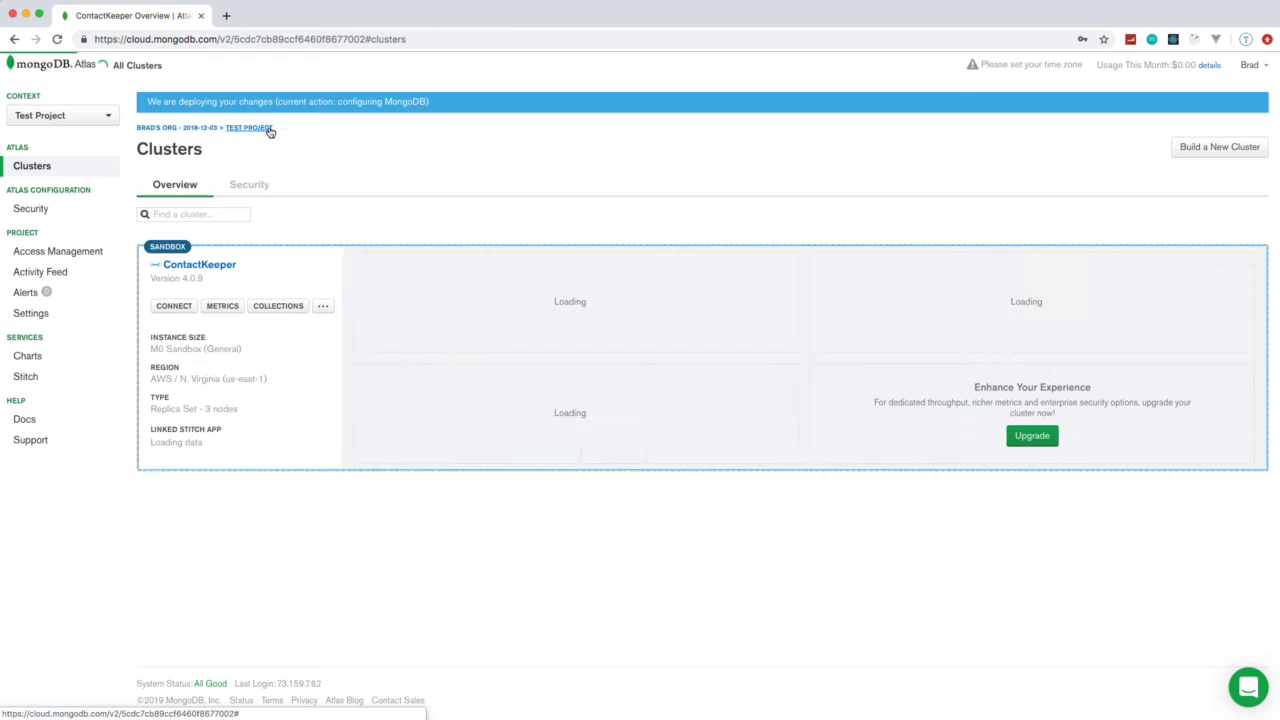
{"action": "left_click", "coordinate": [176, 306]}
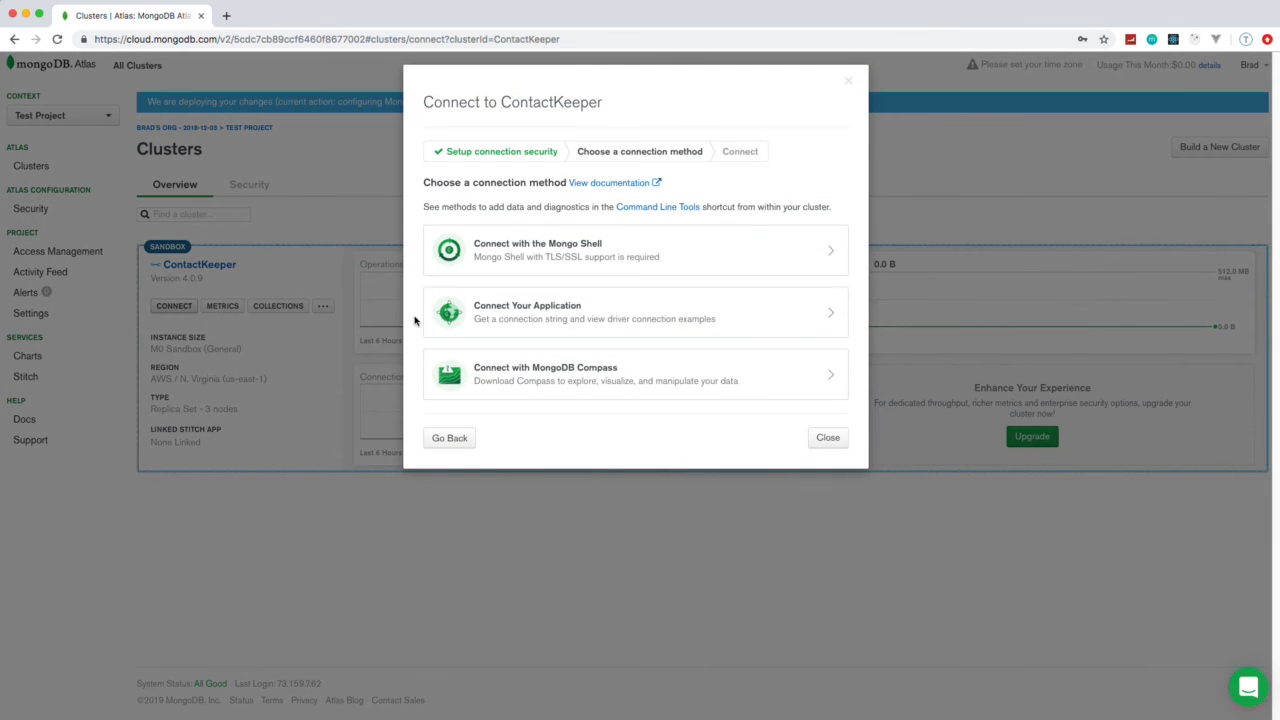
{"action": "left_click", "coordinate": [493, 313]}
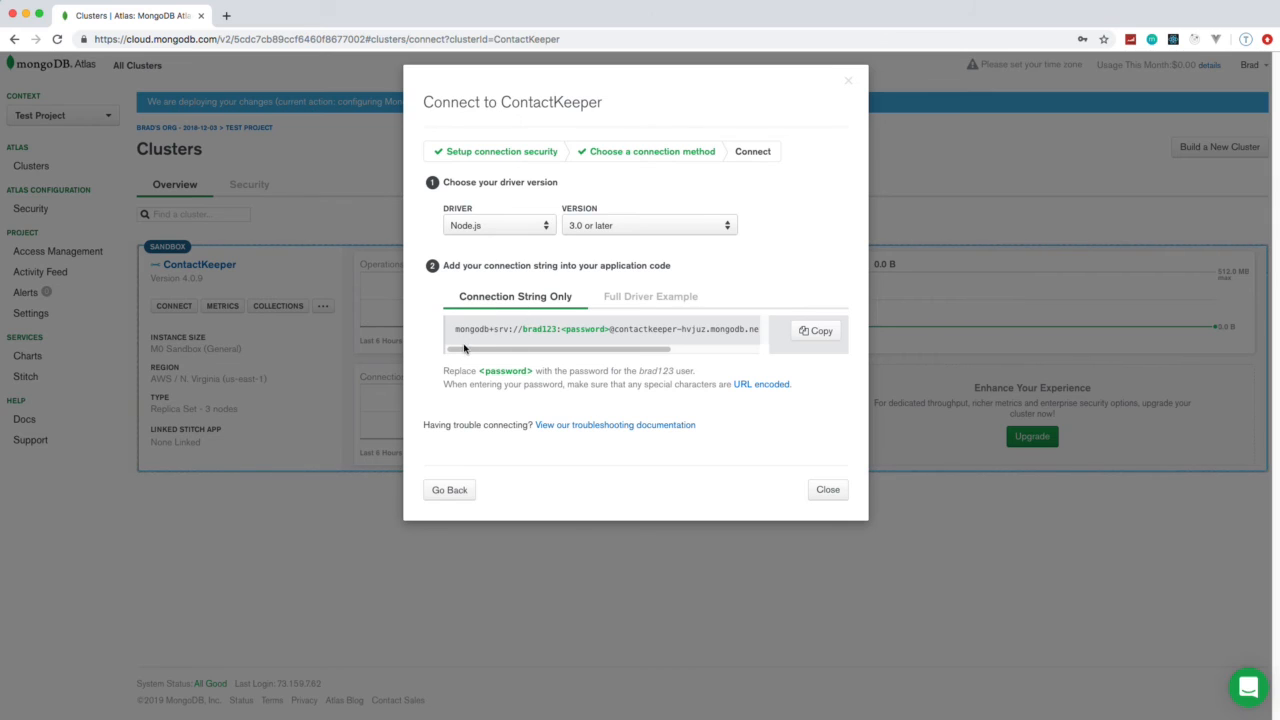
{"action": "left_click_drag", "start_coordinate": [463, 348], "coordinate": [551, 348]}
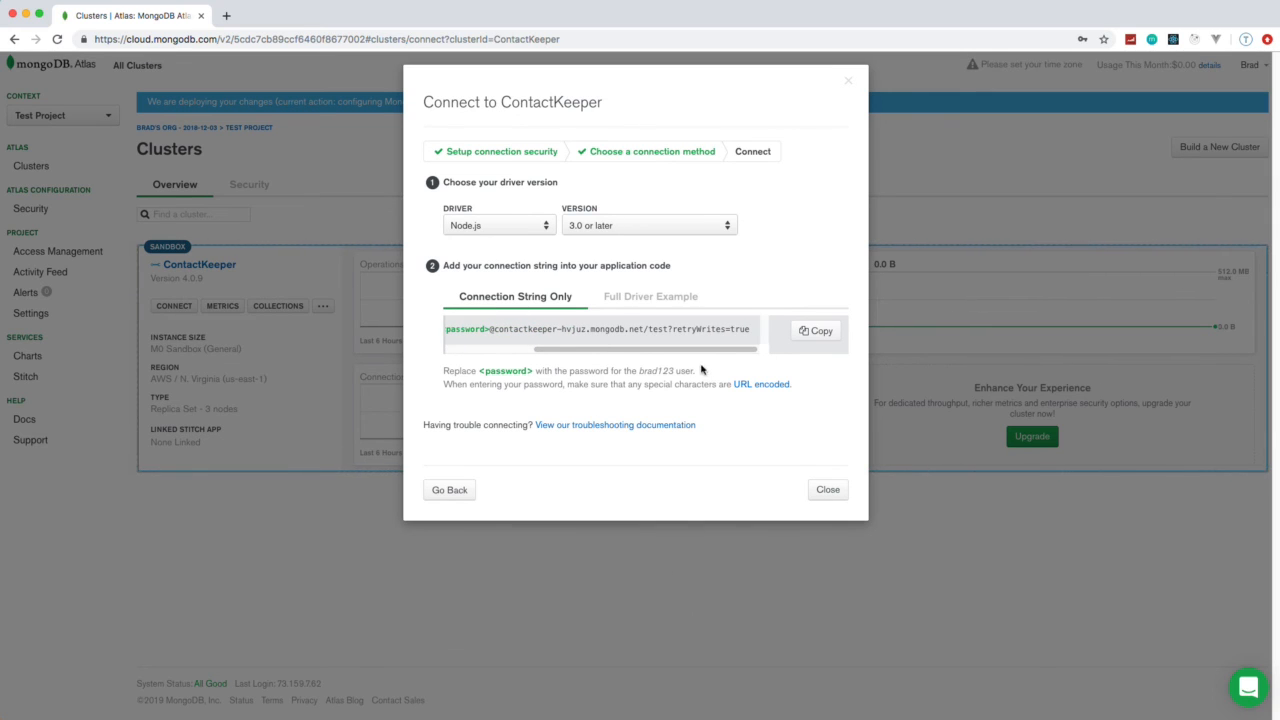
{"action": "left_click_drag", "start_coordinate": [642, 350], "coordinate": [555, 349]}
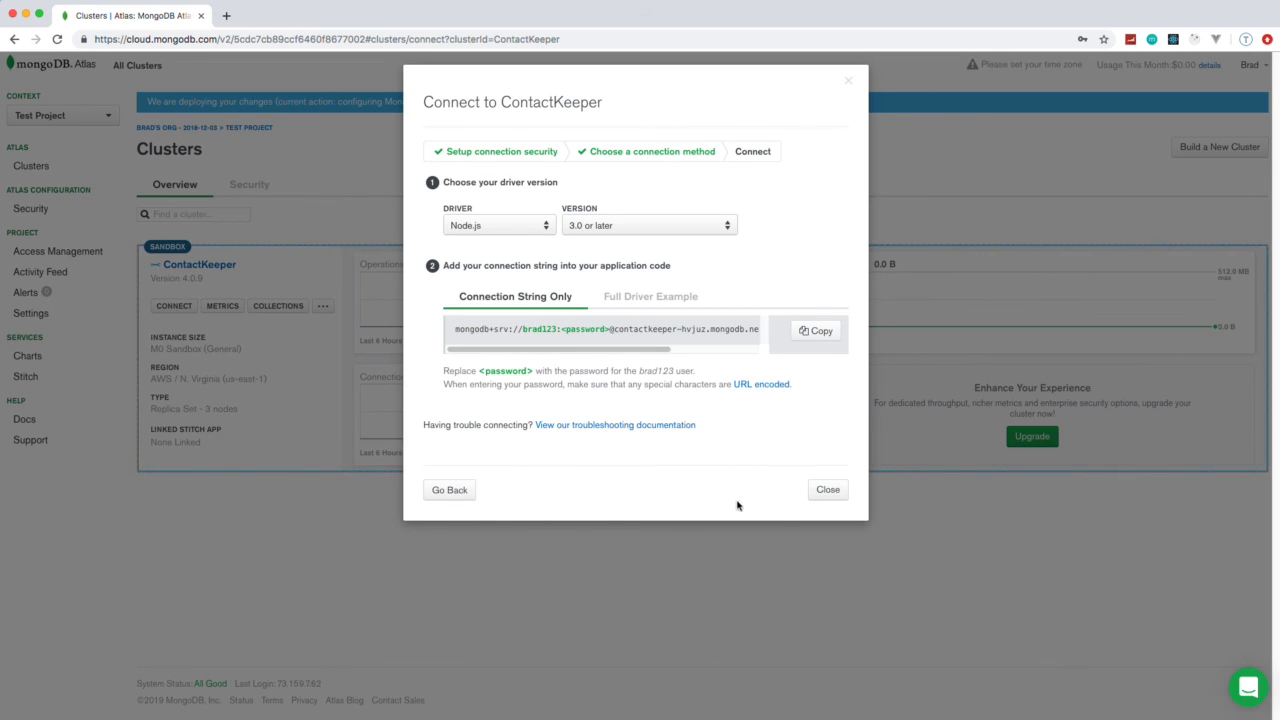
{"action": "left_click", "coordinate": [824, 490]}
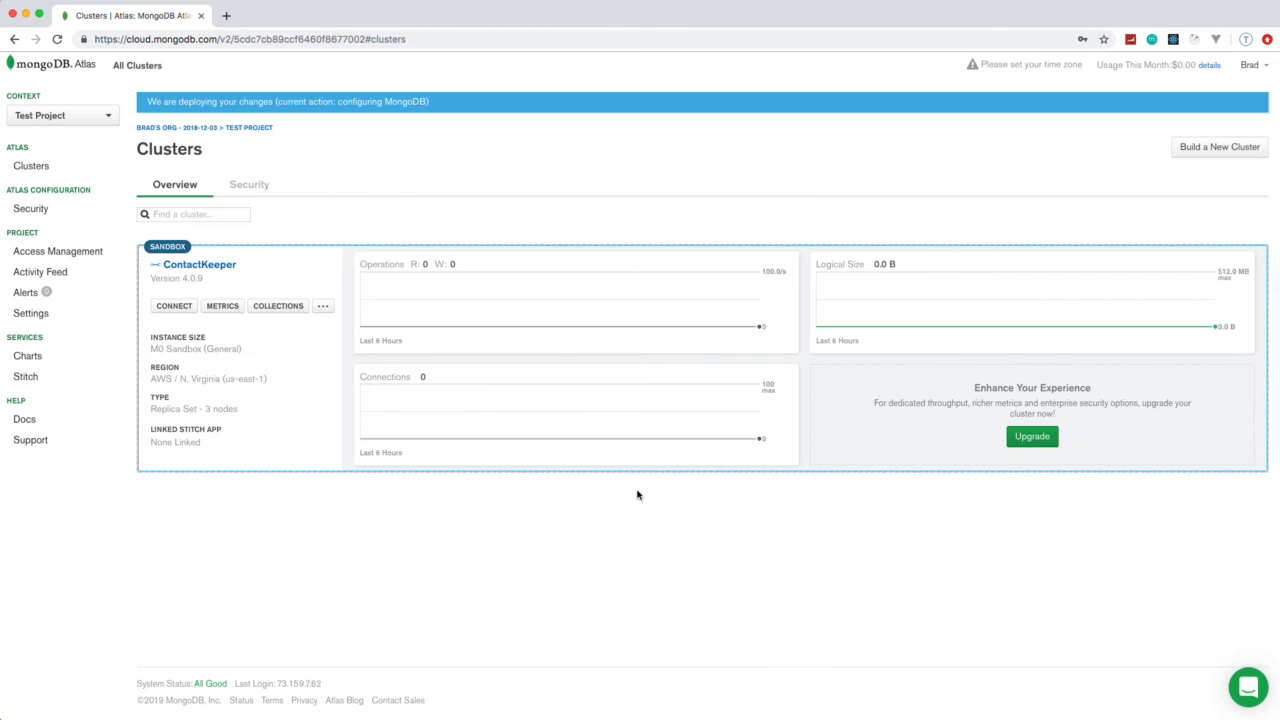